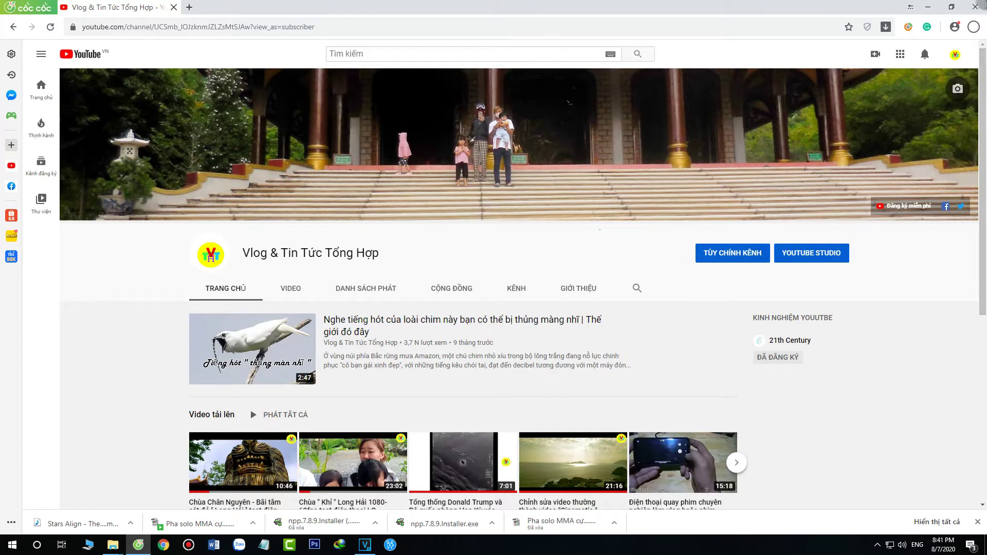
# Close the lumi folder window and restart VEGAS Pro with an empty project, leaving it minimised
pyautogui.click(927, 7)
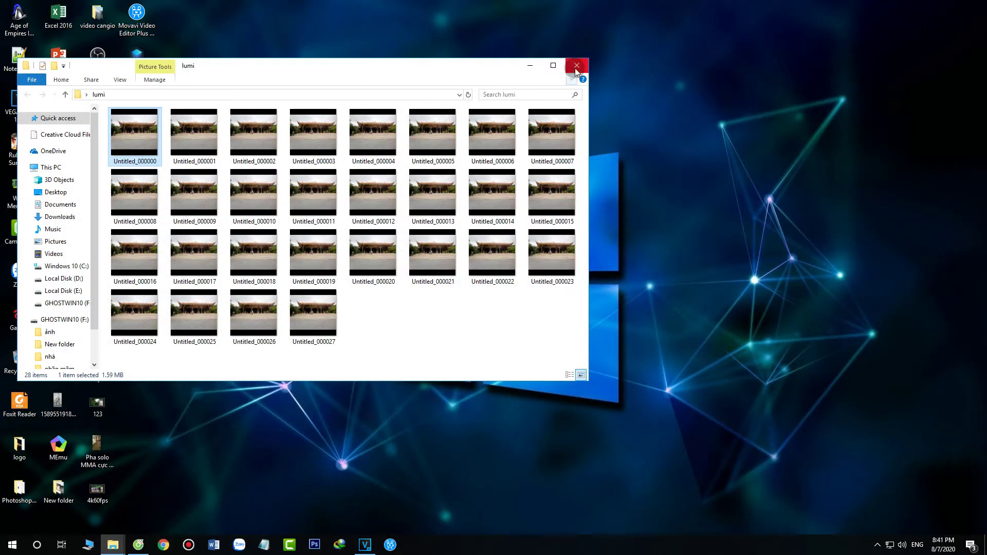
pyautogui.click(577, 66)
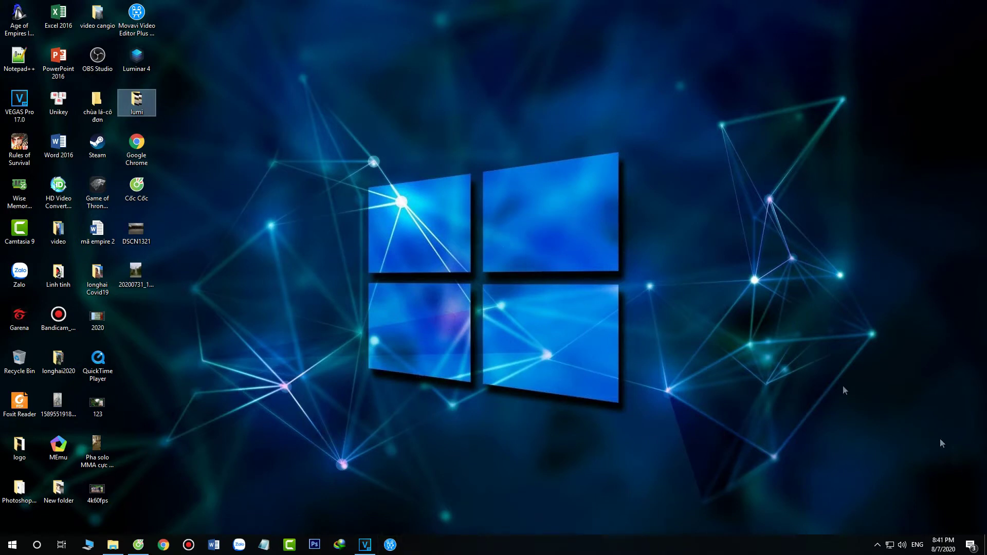
pyautogui.rightClick(365, 544)
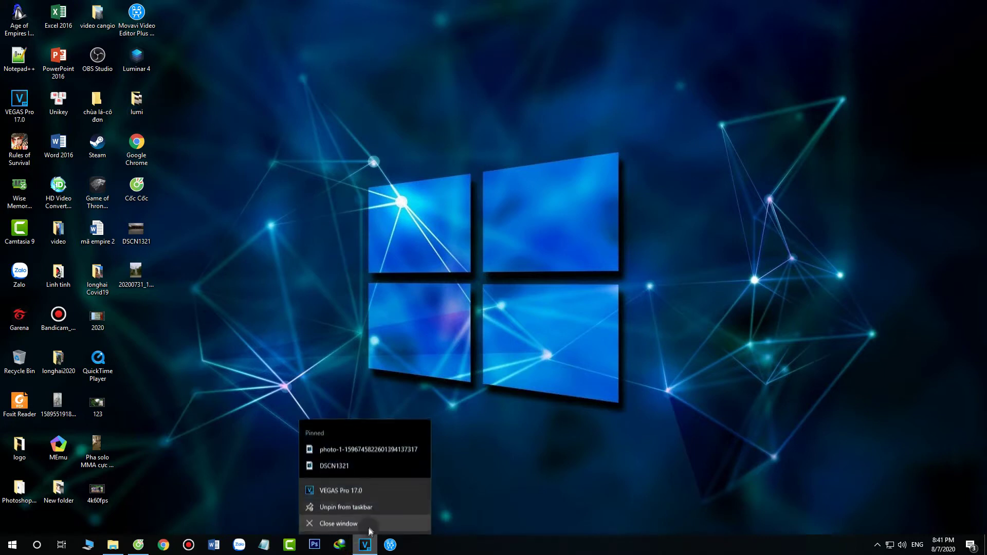
pyautogui.click(368, 524)
pyautogui.click(505, 224)
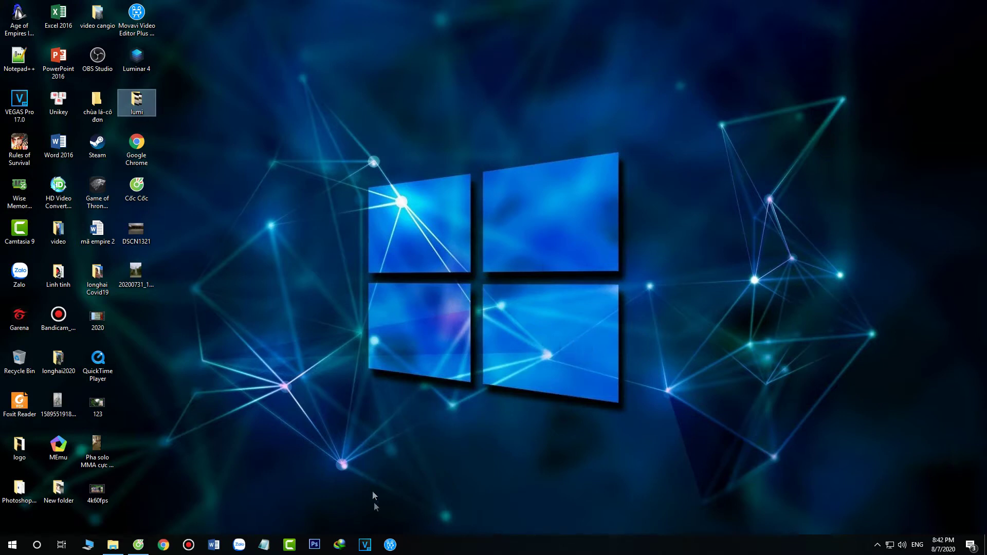
pyautogui.click(365, 546)
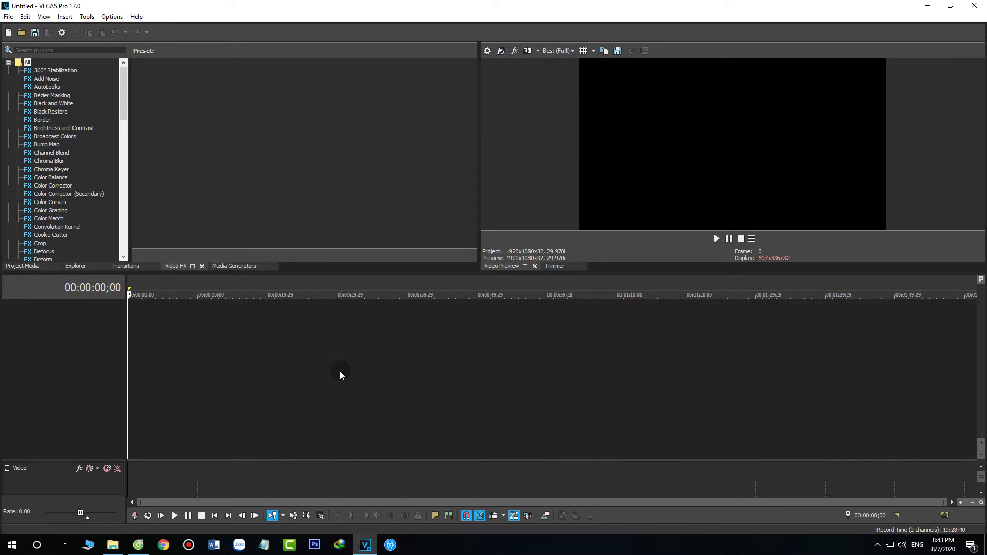
pyautogui.click(927, 6)
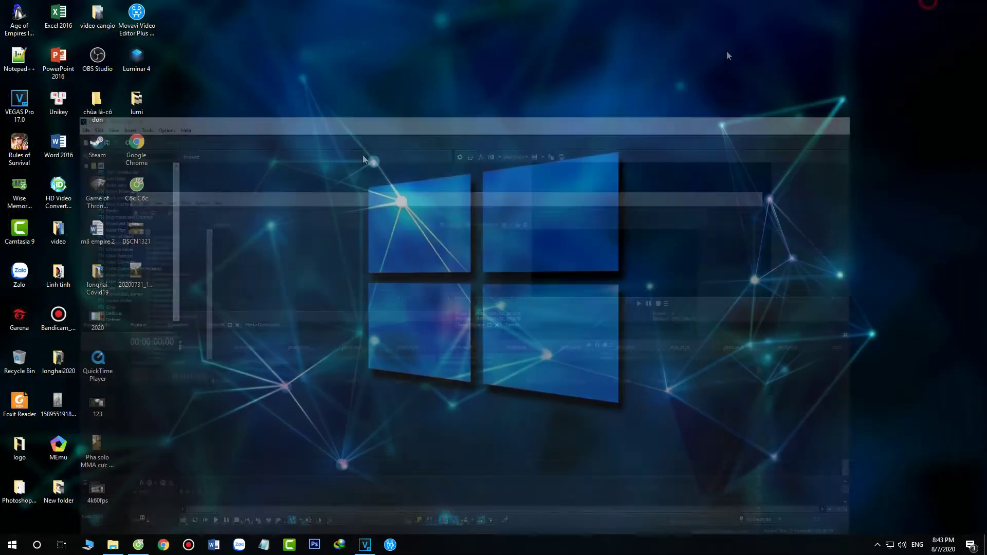
# Switch to the Cốc Cốc browser and search Google Images for "background đẹp" in a new tab
pyautogui.click(138, 545)
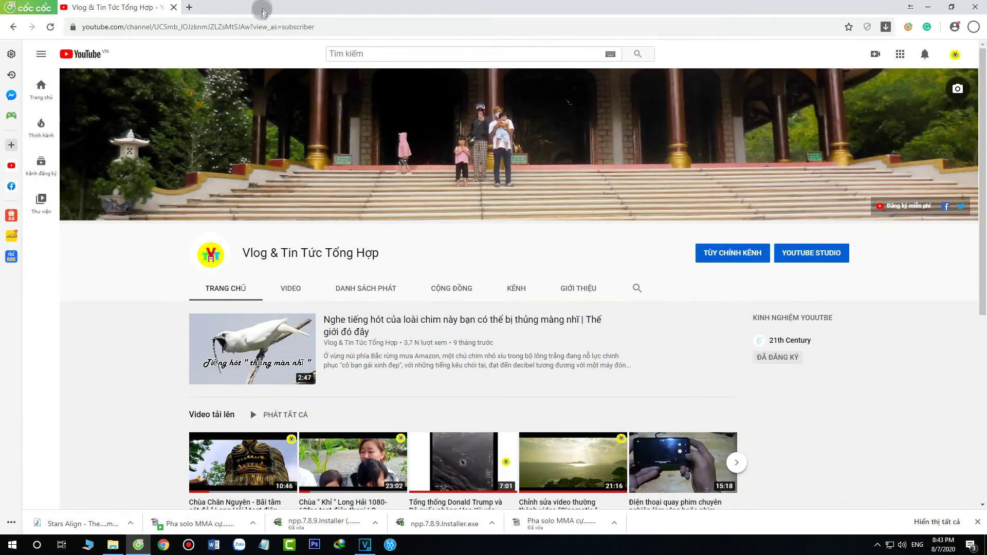
pyautogui.write('google')
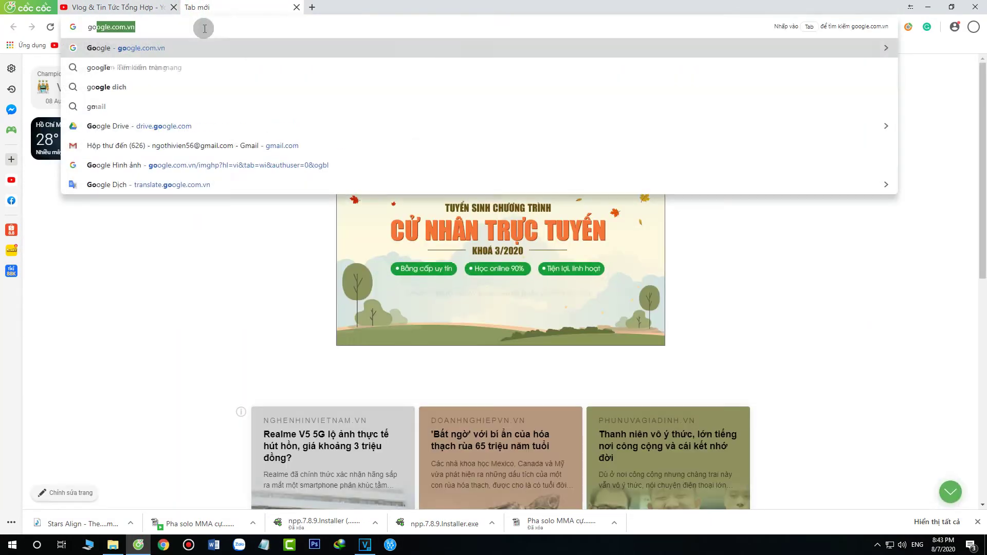
pyautogui.press('Return')
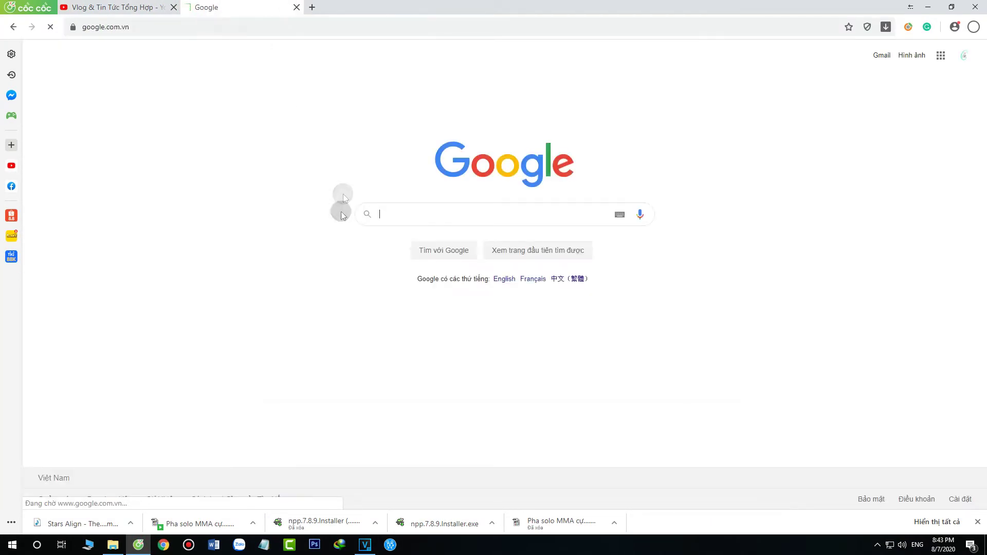
pyautogui.click(912, 56)
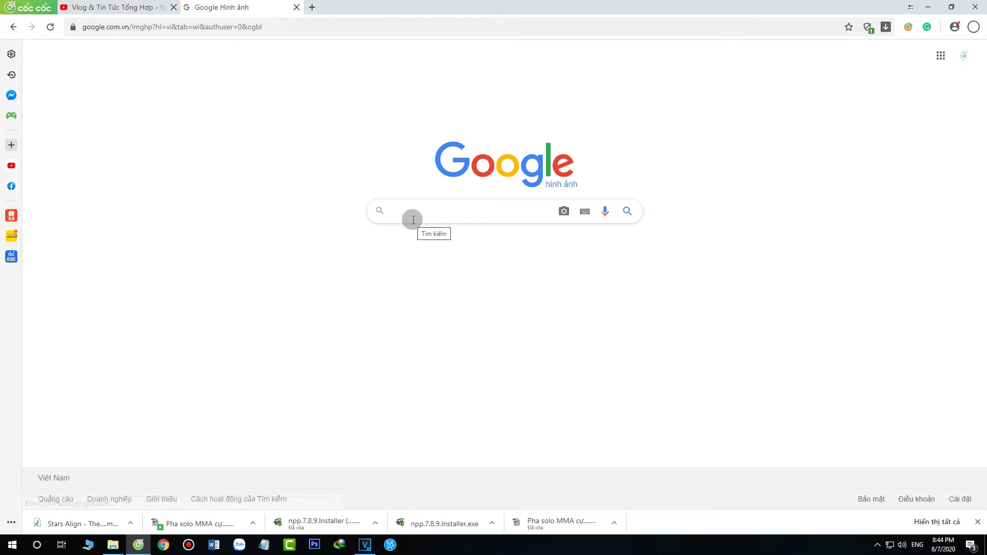
pyautogui.write('bac')
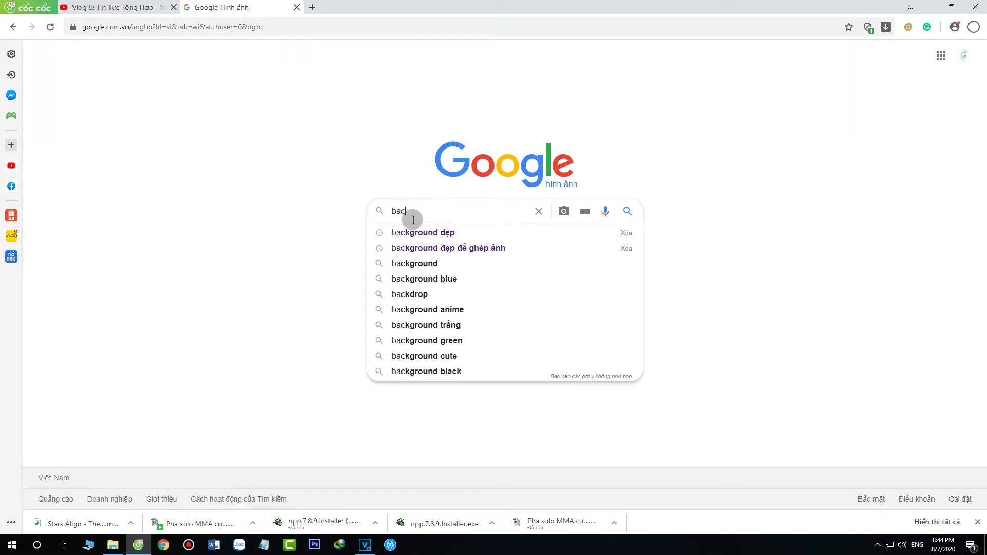
pyautogui.click(411, 232)
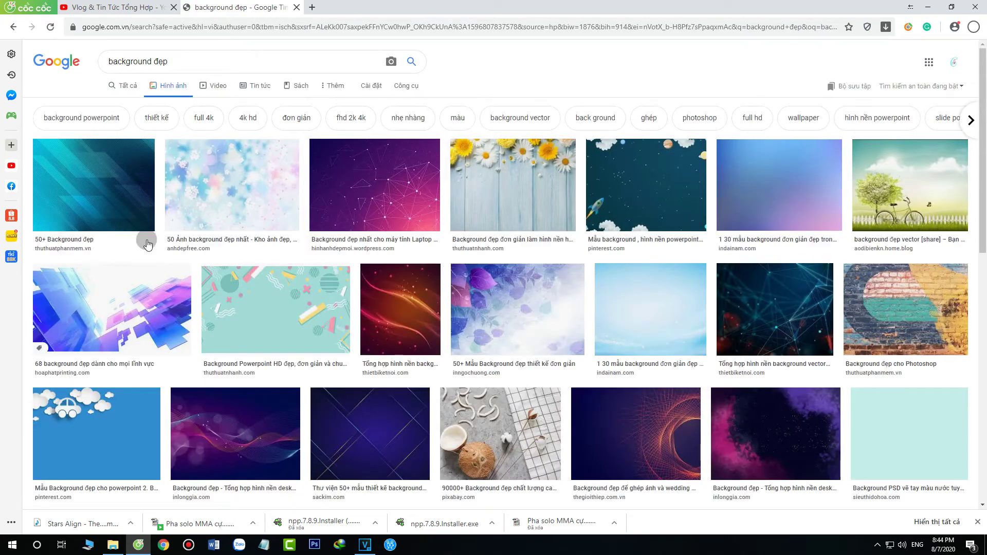
# Preview the tree-and-bicycle background from the results and try to copy it to the desktop from the unmaximised browser window
pyautogui.click(905, 199)
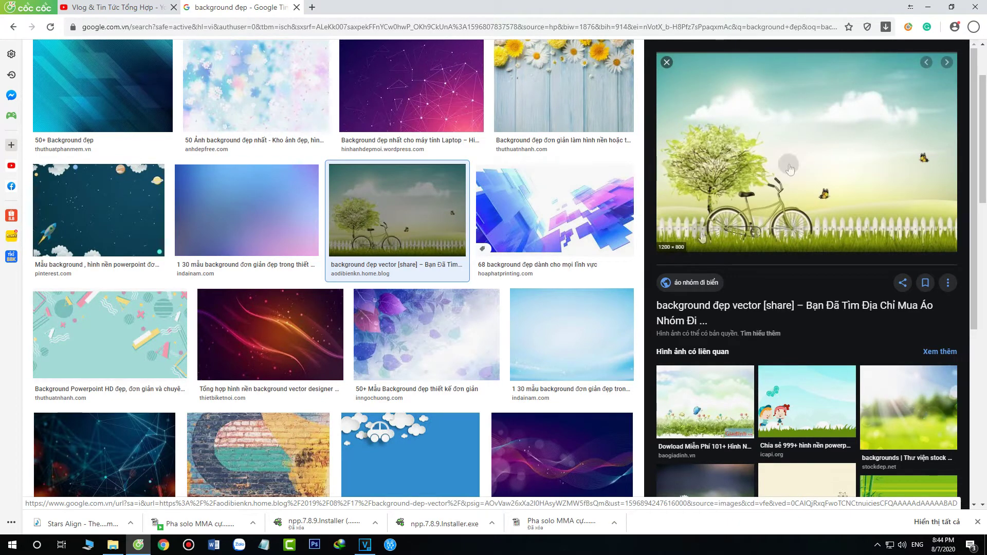
pyautogui.click(950, 7)
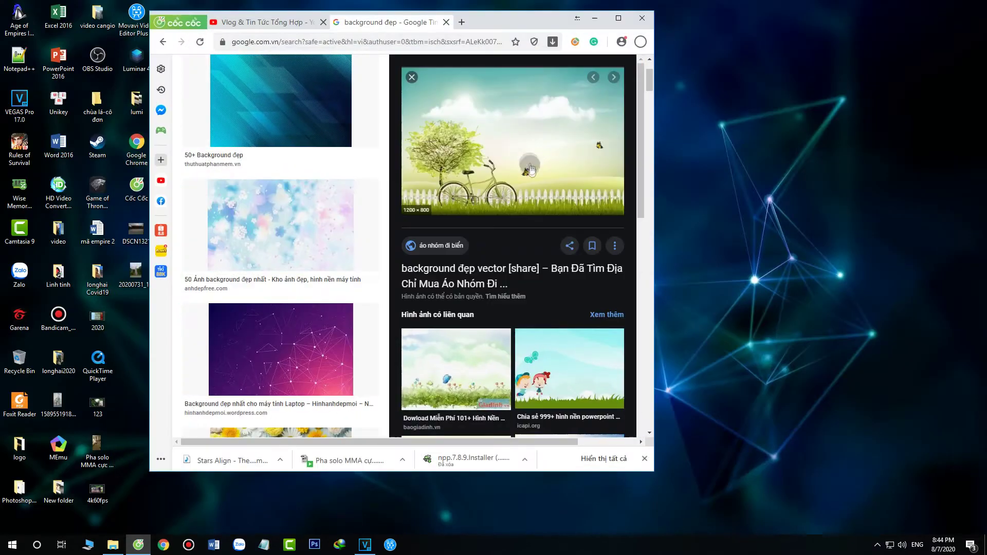
pyautogui.moveTo(531, 159); pyautogui.dragTo(718, 190)
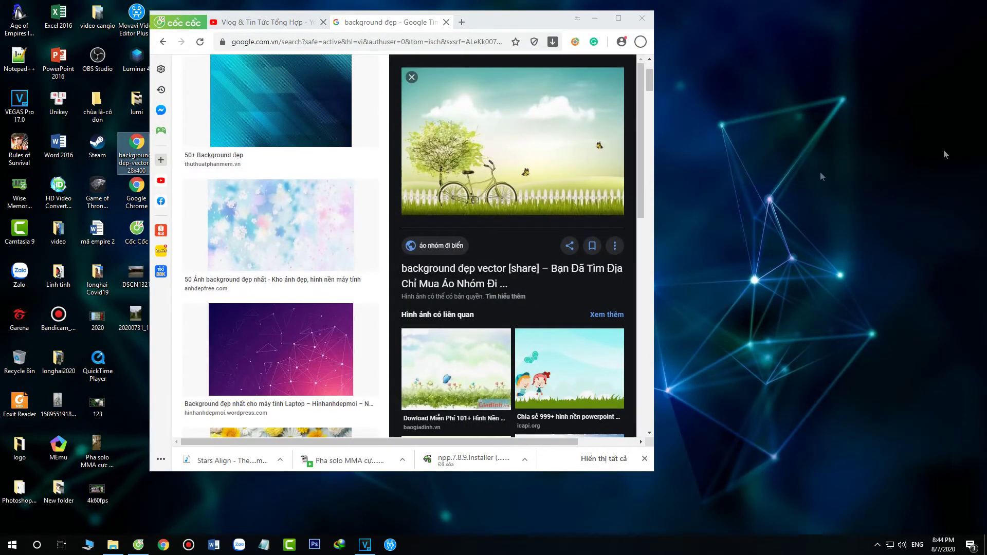
pyautogui.moveTo(486, 18); pyautogui.dragTo(542, 10)
pyautogui.click(139, 144)
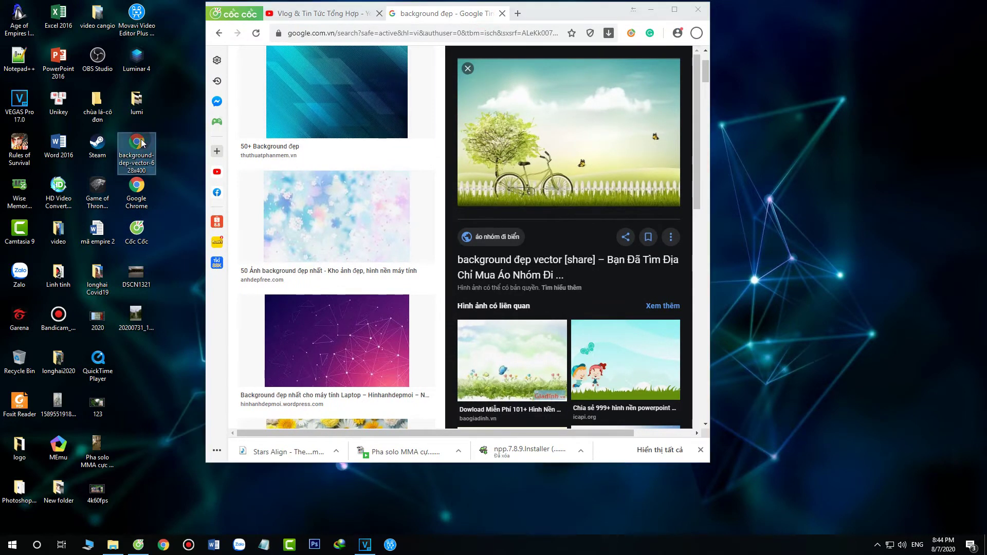
# Open the source page of the tree-and-bicycle background in the maximised browser and find the large image
pyautogui.moveTo(139, 144); pyautogui.dragTo(584, 157)
pyautogui.click(674, 9)
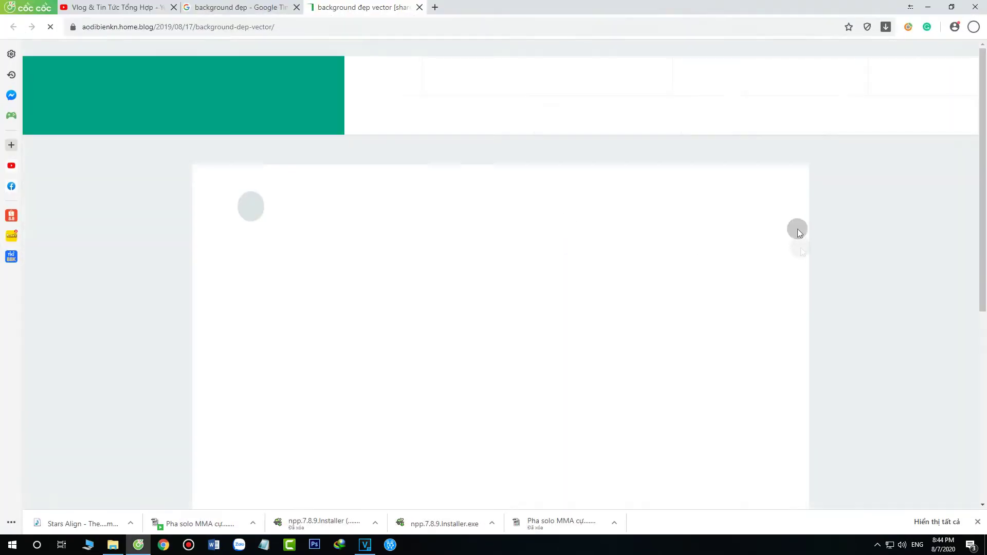
pyautogui.scroll(-5, 663, 267)
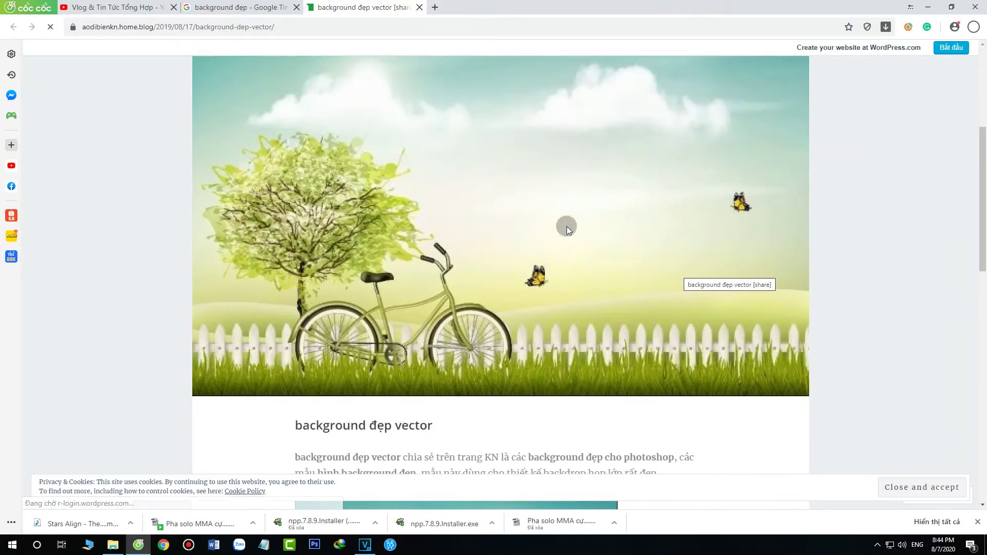
# Save the large tree-and-bicycle image to the desktop as the JPG background-dep-vector-628x400
pyautogui.click(951, 7)
pyautogui.moveTo(393, 246); pyautogui.dragTo(883, 221)
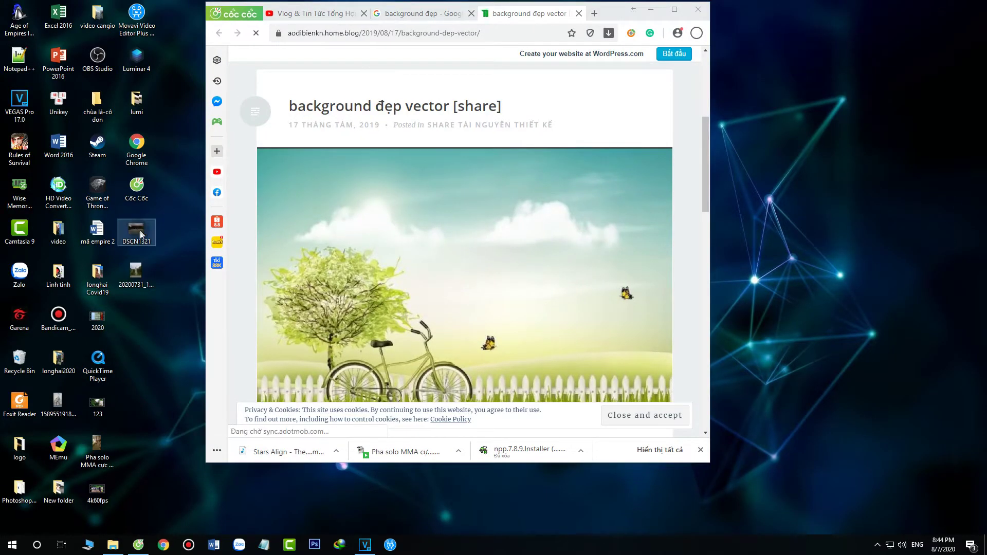
pyautogui.click(514, 261)
pyautogui.scroll(-3, 530, 283)
pyautogui.rightClick(509, 174)
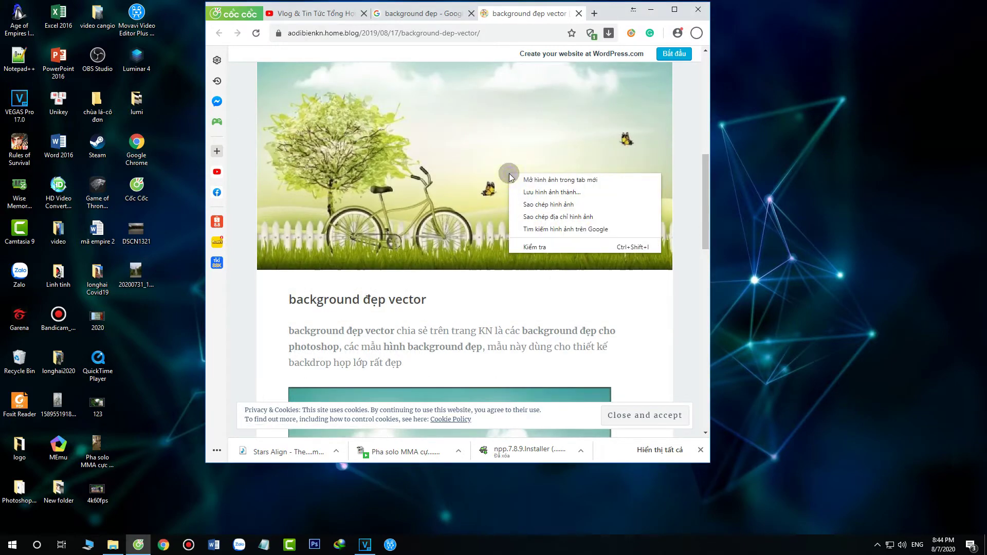
pyautogui.click(537, 192)
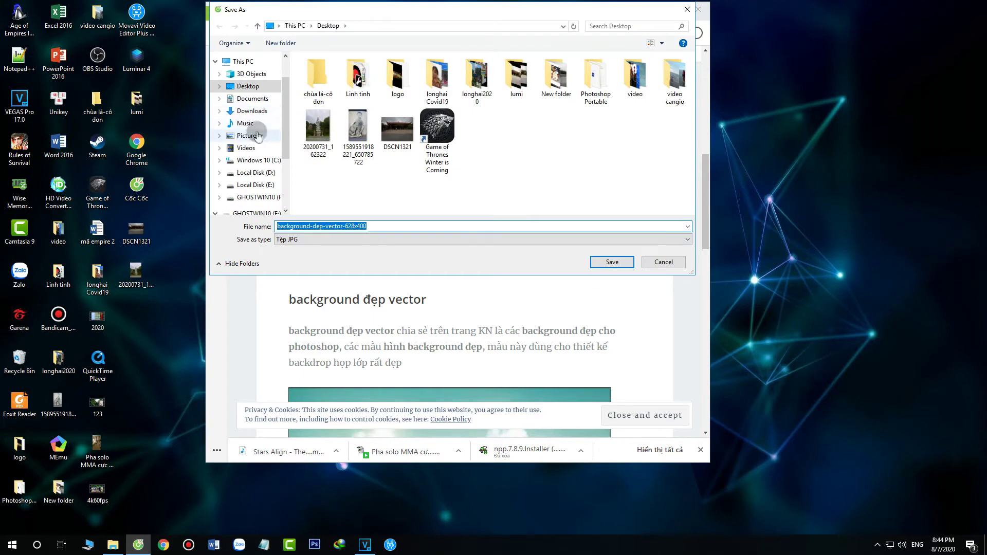
pyautogui.click(610, 261)
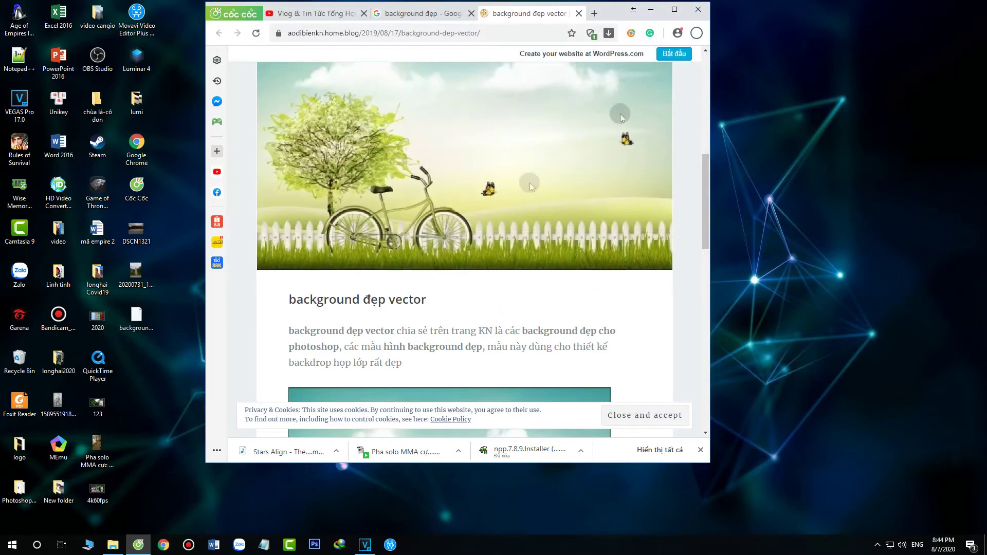
# View the saved background image from the desktop in the photo viewer, and minimise the viewer
pyautogui.click(650, 9)
pyautogui.doubleClick(136, 316)
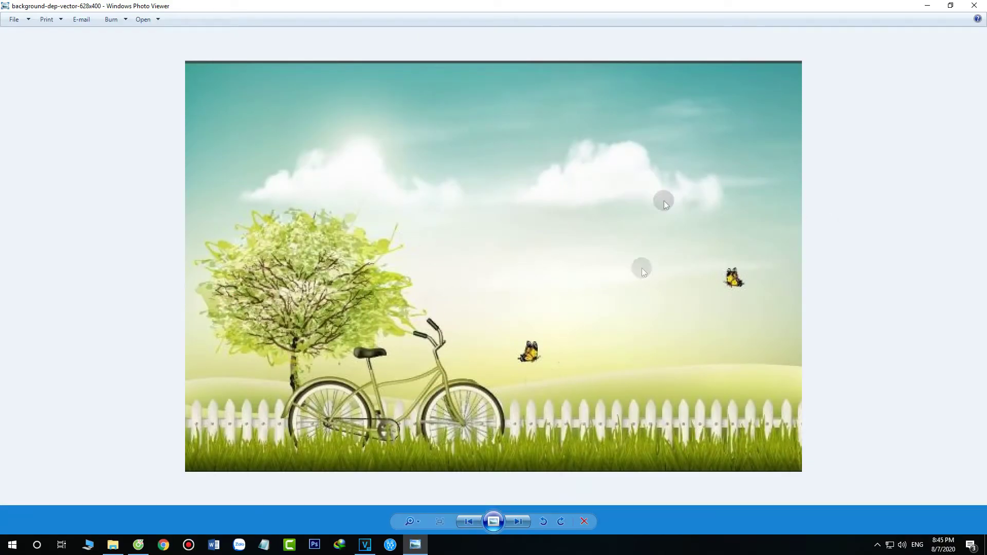
pyautogui.click(928, 6)
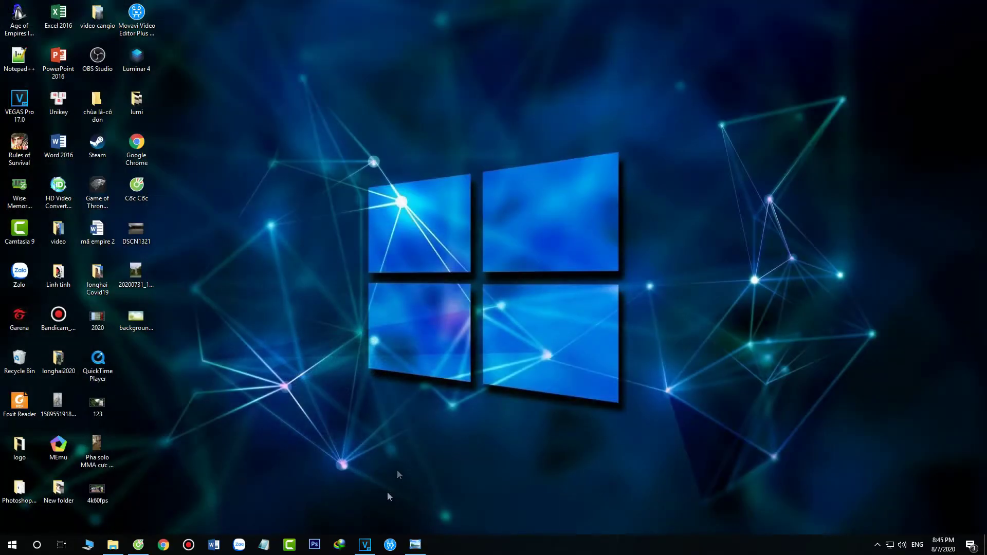
# Return to the browser and show the Vlog & Tin Tức Tổng Hợp YouTube channel page
pyautogui.click(138, 545)
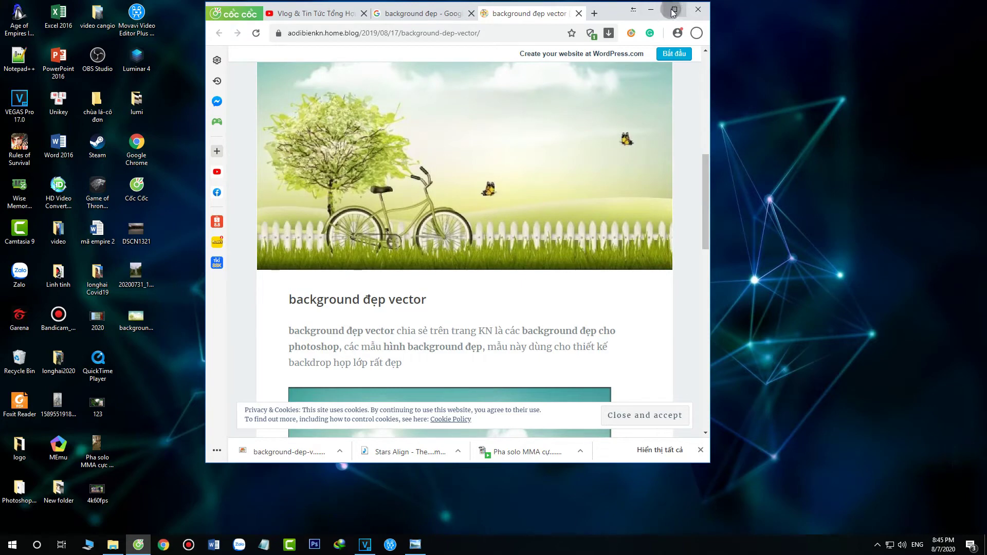
pyautogui.click(312, 6)
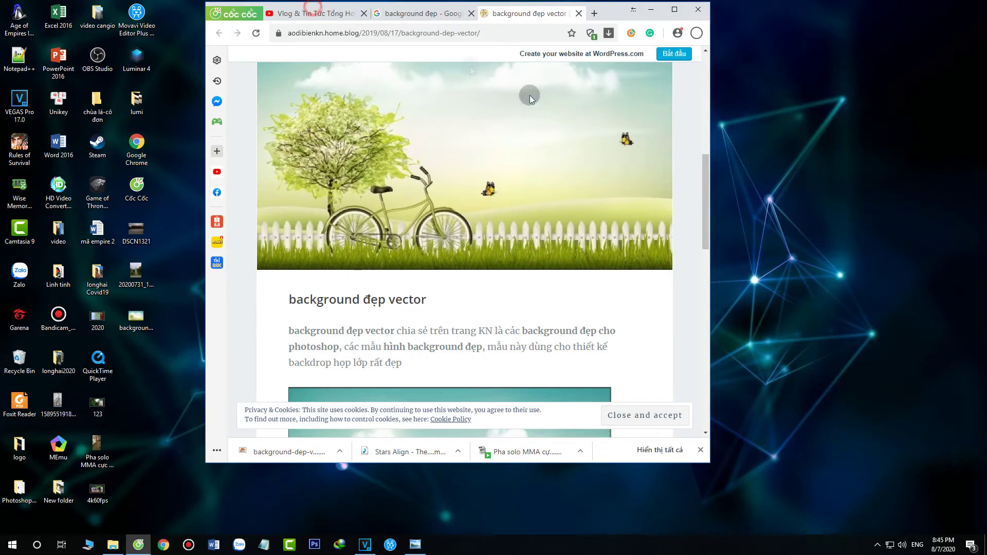
pyautogui.click(312, 13)
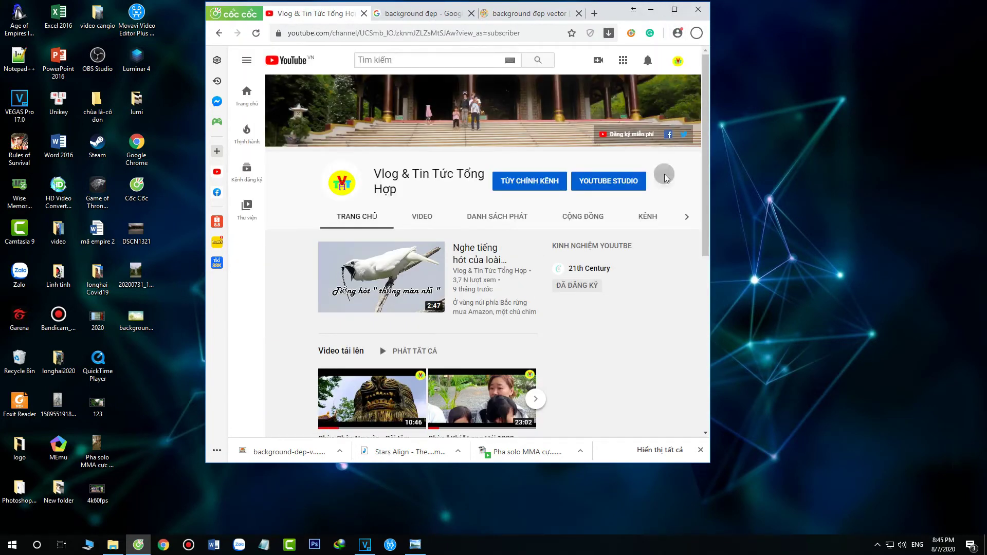
# Try to upload the saved desktop background image as the channel art, and cancel the upload
pyautogui.click(678, 97)
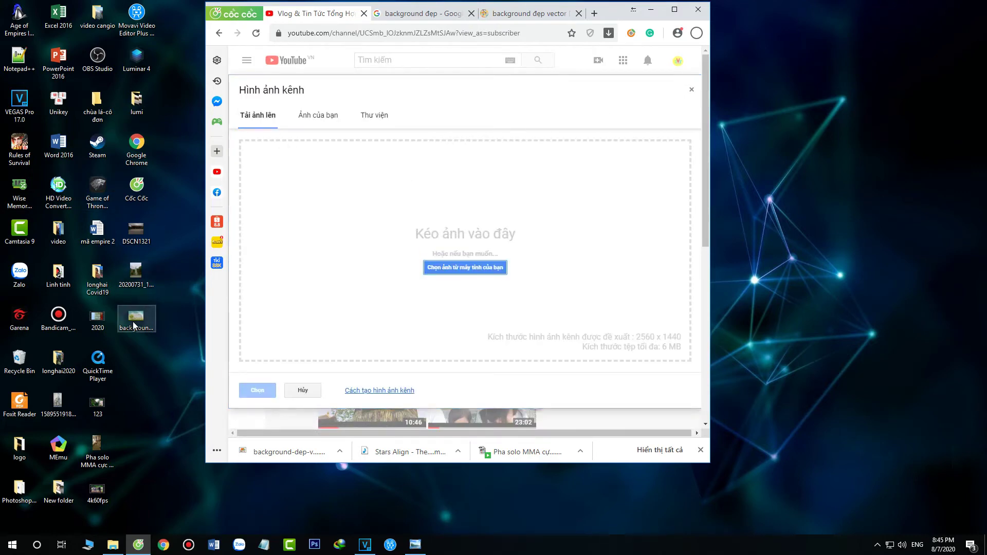
pyautogui.moveTo(132, 325); pyautogui.dragTo(455, 273)
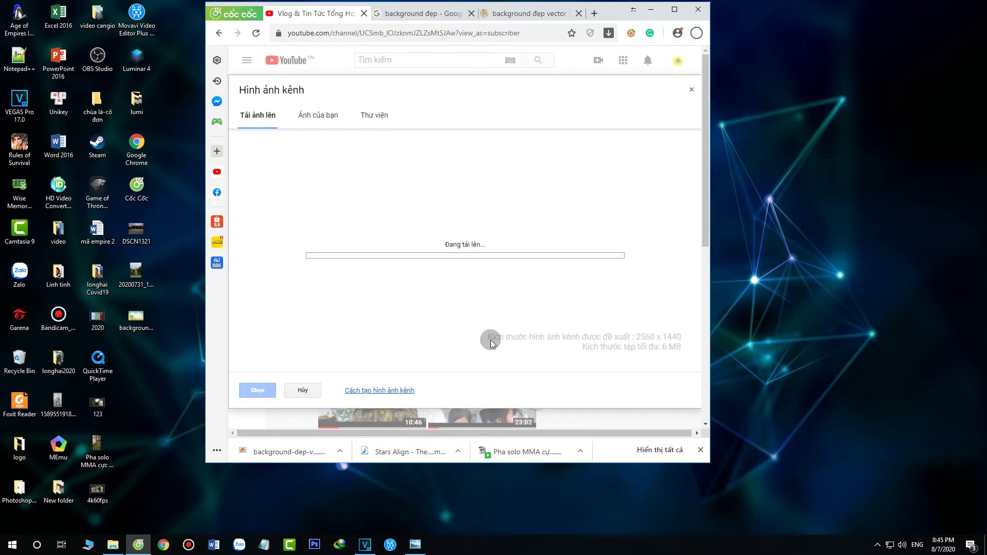
pyautogui.click(673, 9)
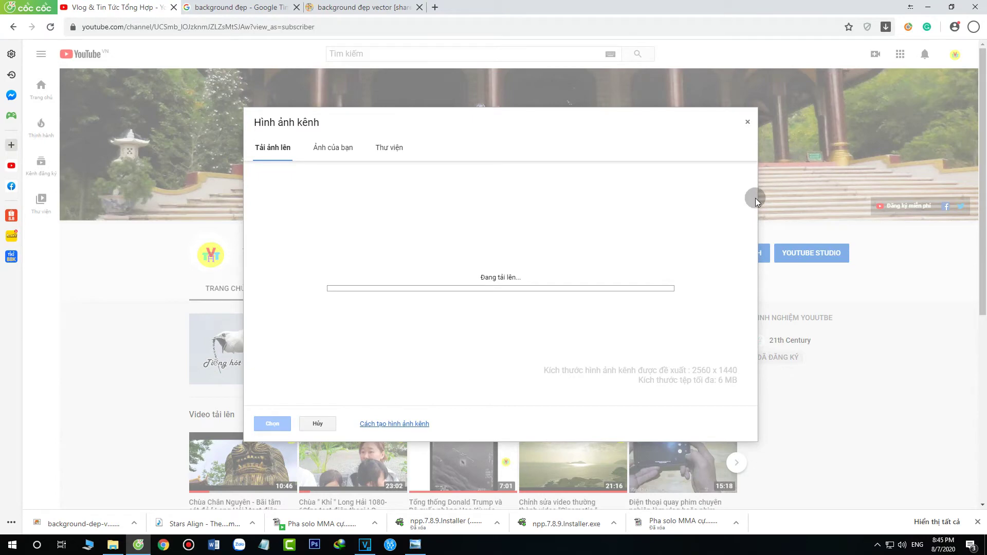
pyautogui.click(746, 121)
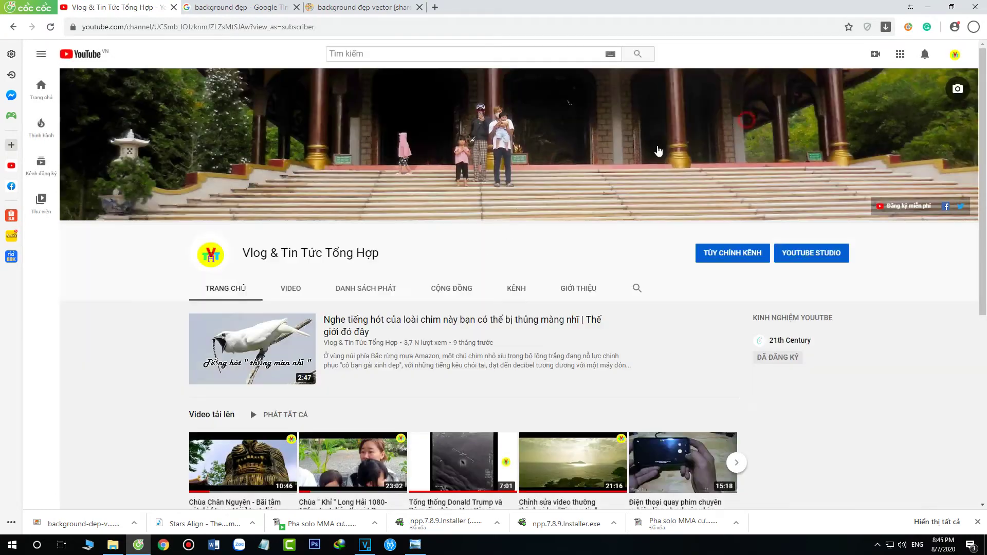
# Try to upload the channel art by choosing background-dep-vector-628x400 from the Desktop folder, and close the upload dialog
pyautogui.click(622, 147)
pyautogui.click(508, 304)
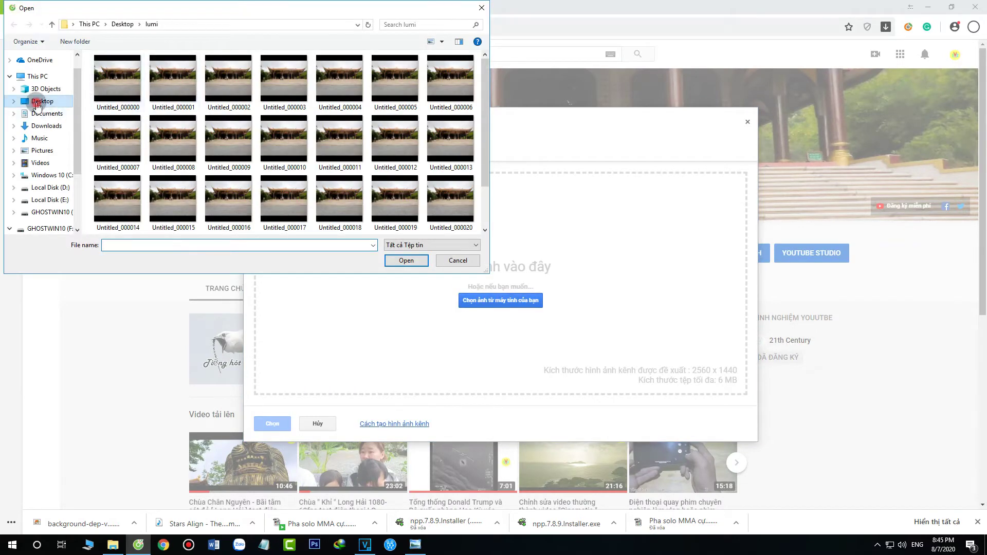
pyautogui.click(37, 105)
pyautogui.scroll(-1, 372, 185)
pyautogui.scroll(1, 372, 185)
pyautogui.click(369, 131)
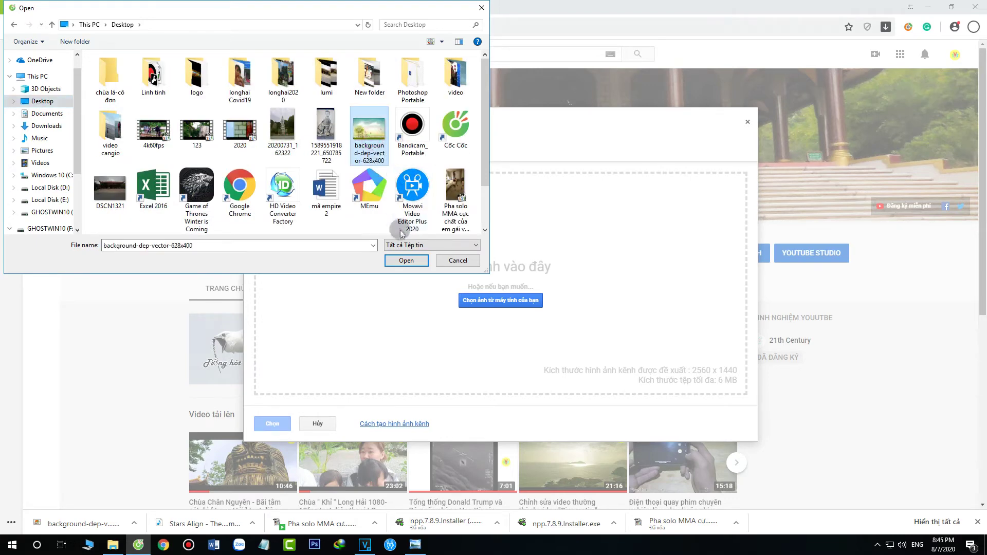
pyautogui.click(404, 260)
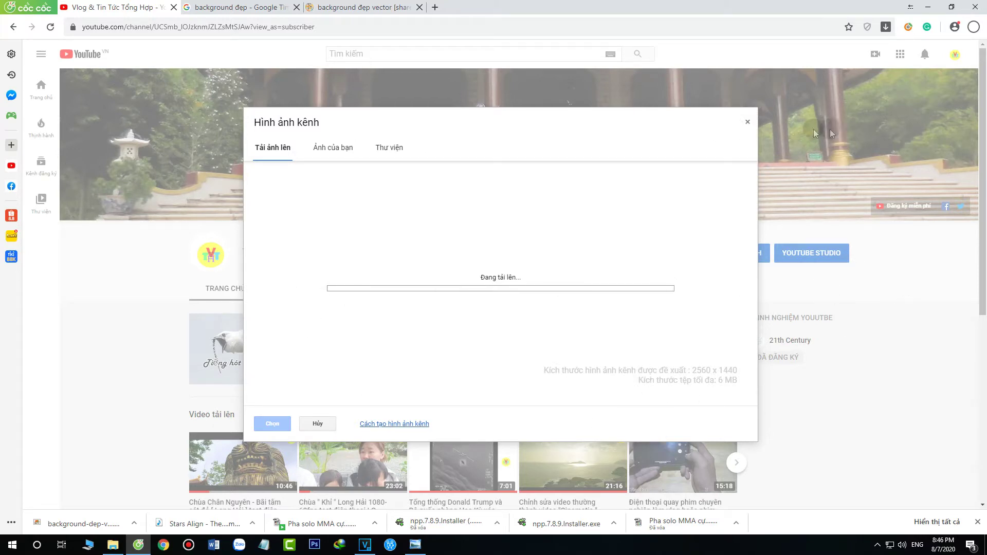
pyautogui.click(747, 122)
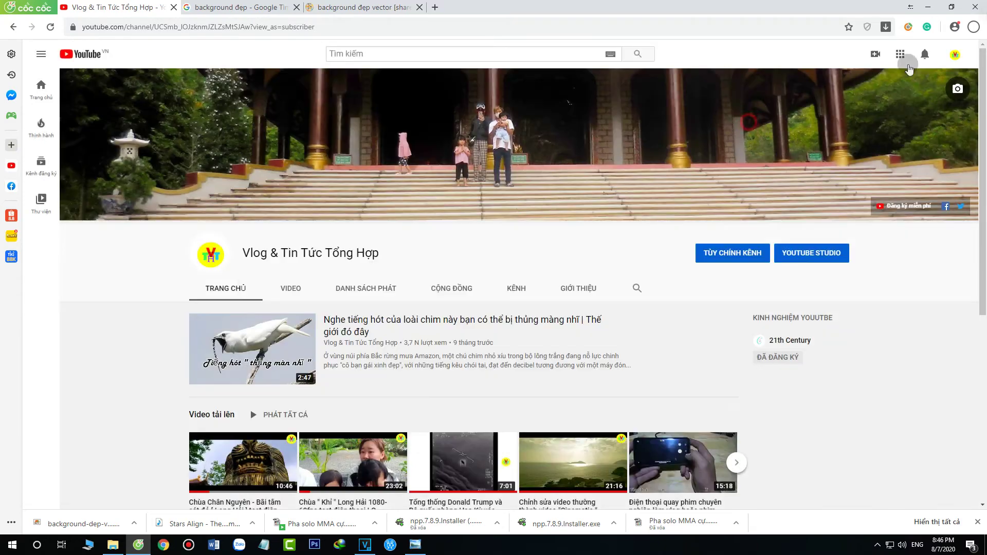
# Minimise the browser, view the background-dep-vector-628x400 image in the photo viewer, and close the viewer
pyautogui.click(934, 10)
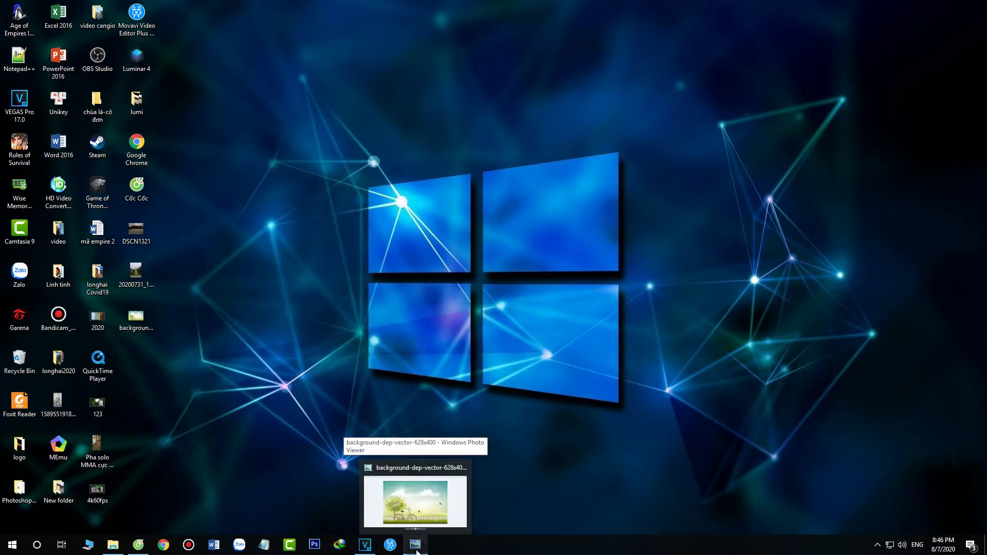
pyautogui.click(412, 493)
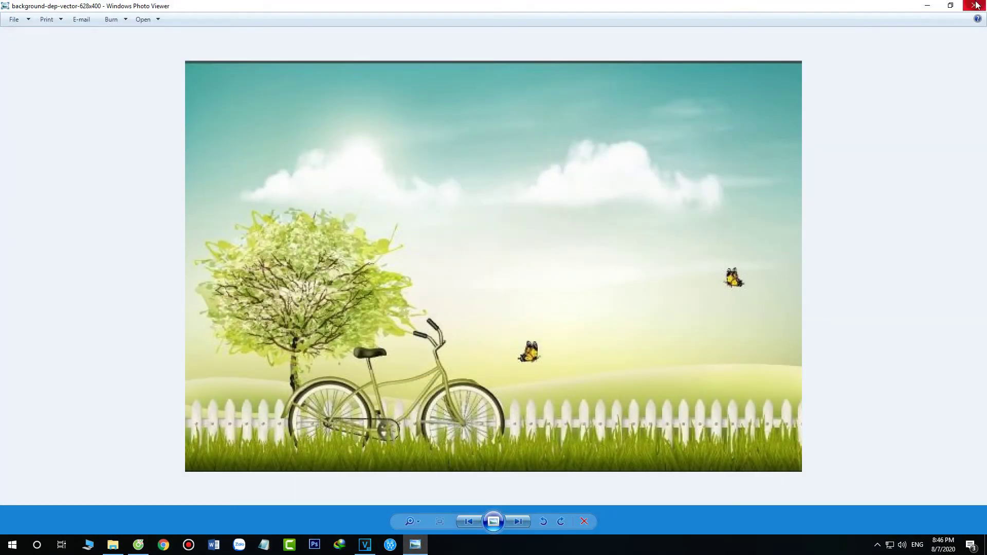
pyautogui.click(975, 5)
pyautogui.click(977, 5)
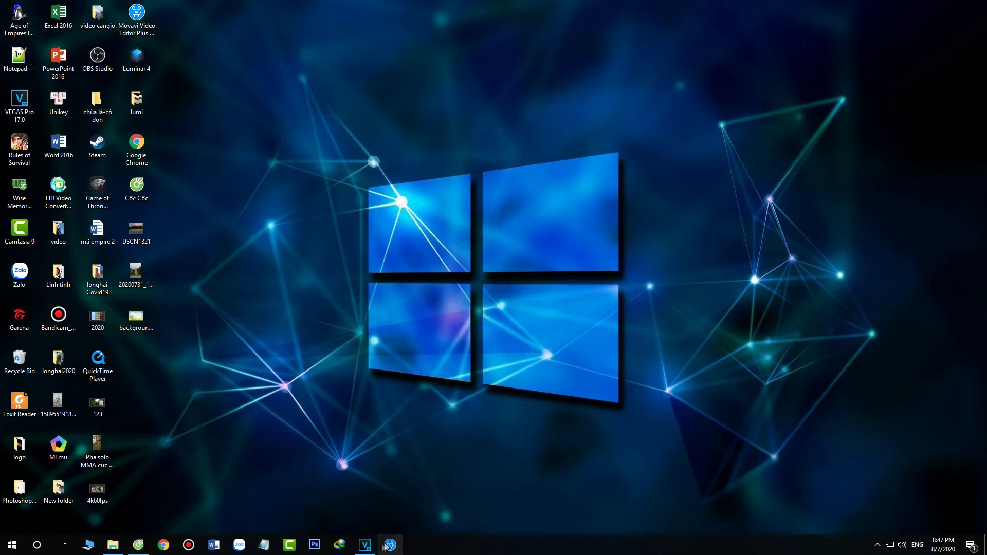
# Switch to VEGAS Pro and set the project's video size to 2560 wide by 1440 high
pyautogui.click(365, 545)
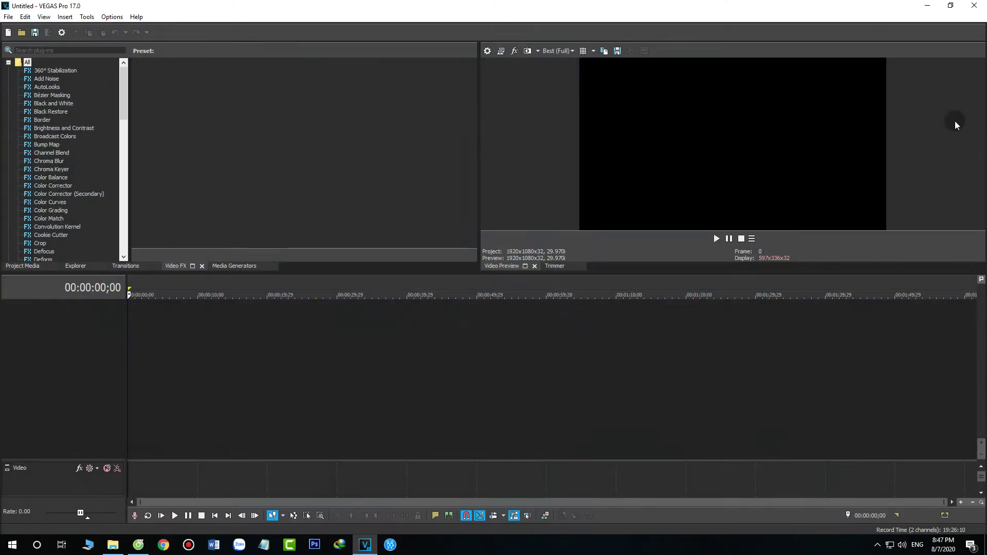
pyautogui.click(488, 51)
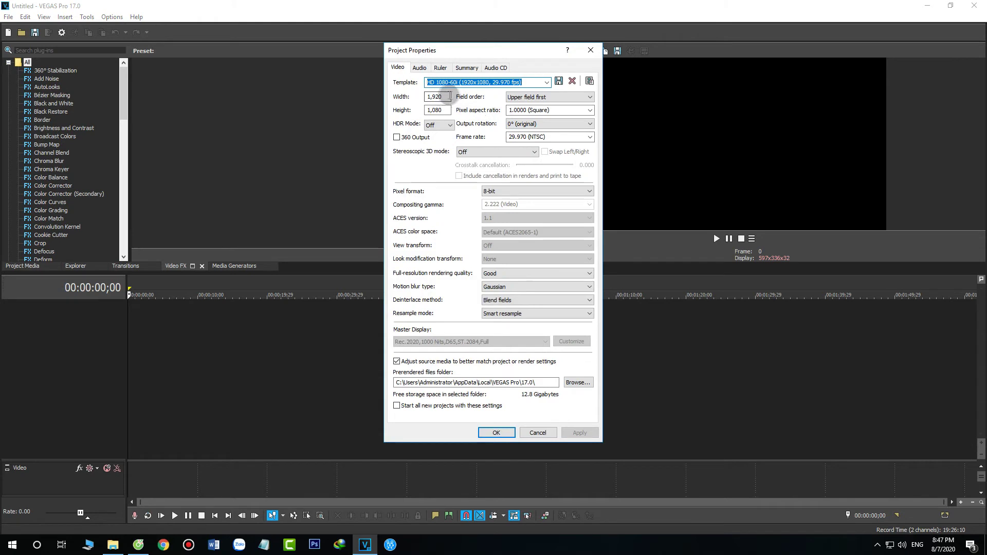
pyautogui.doubleClick(434, 96)
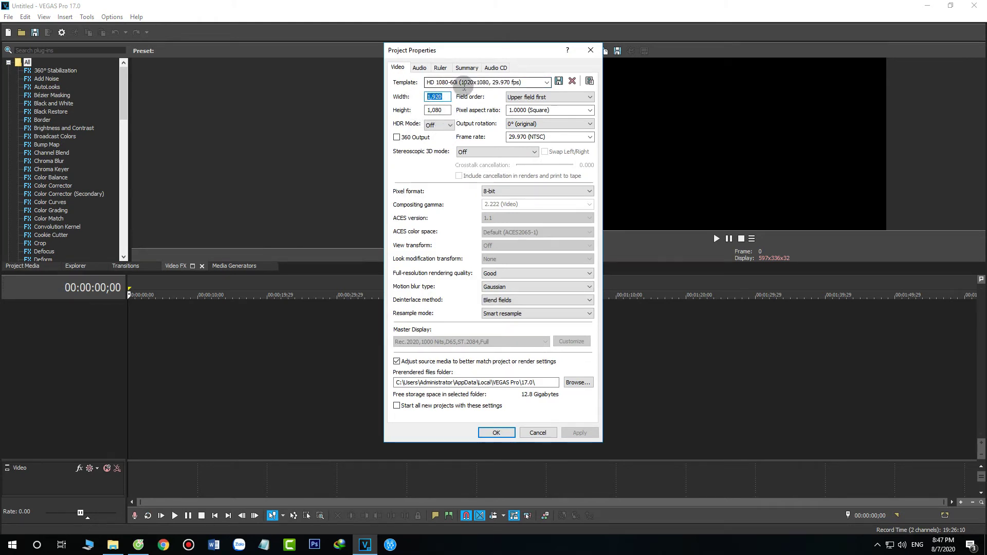
pyautogui.write('2')
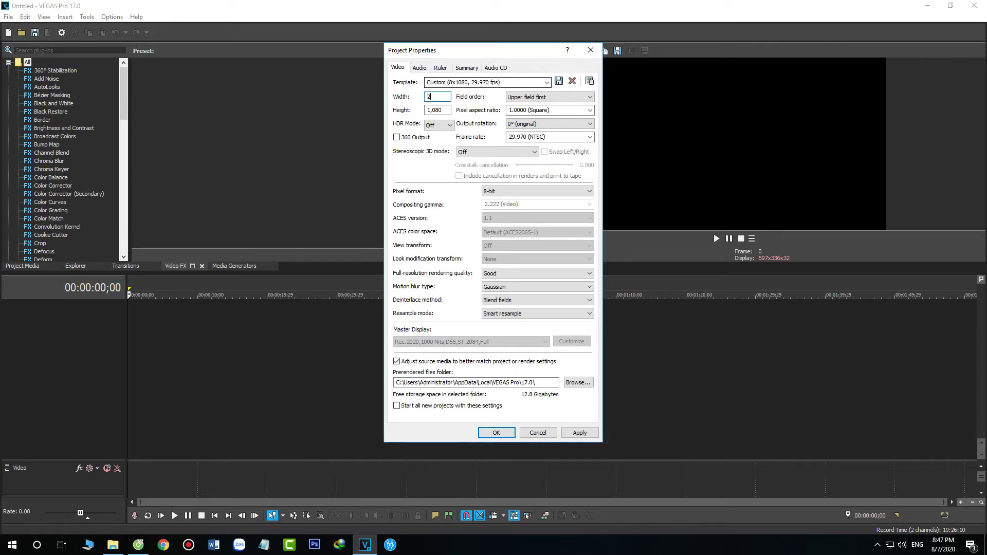
pyautogui.write(',560')
pyautogui.press('Tab')
pyautogui.write('1440')
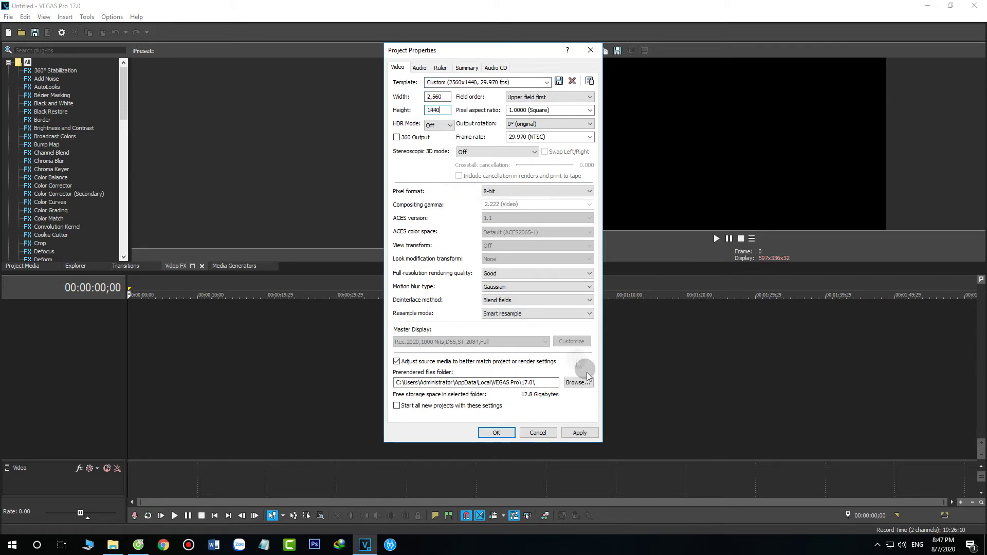
pyautogui.click(585, 430)
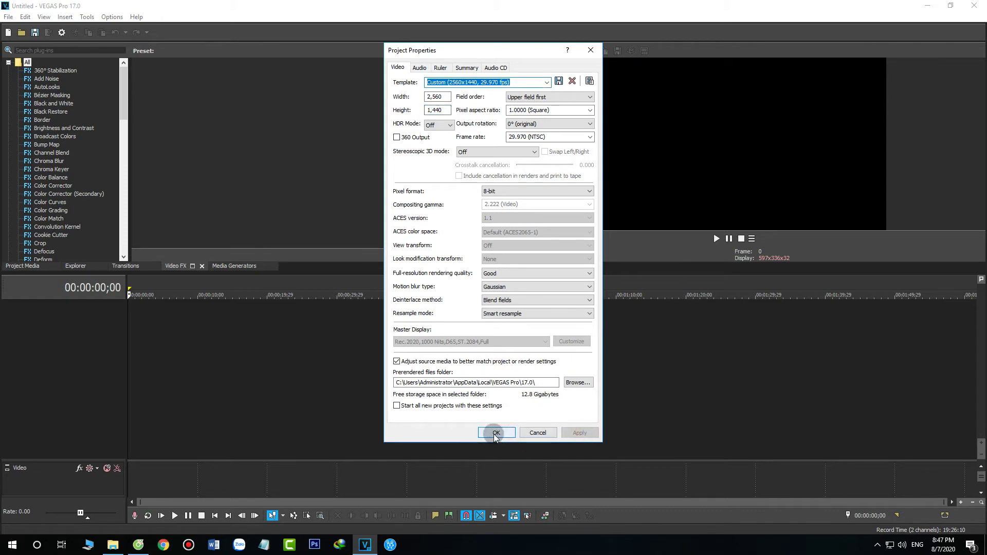
pyautogui.click(496, 432)
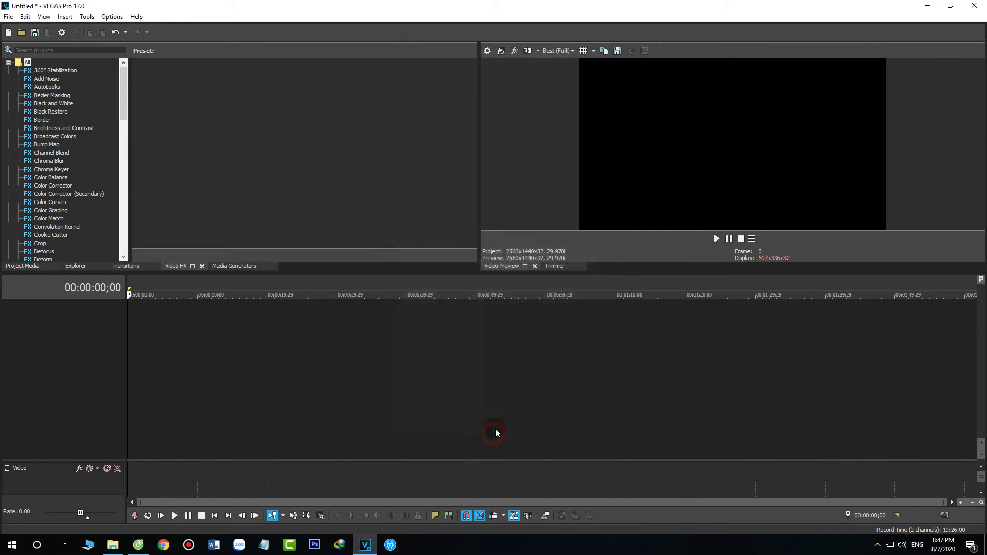
# Open background-dep-vector-628x400 from the Desktop folder onto the timeline and show it in the video preview
pyautogui.click(8, 16)
pyautogui.click(8, 39)
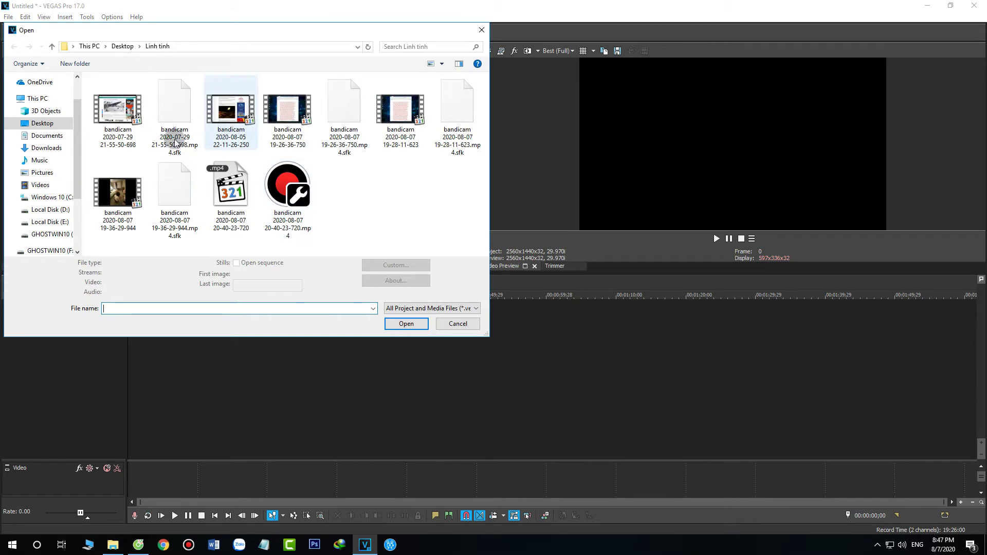
pyautogui.click(41, 123)
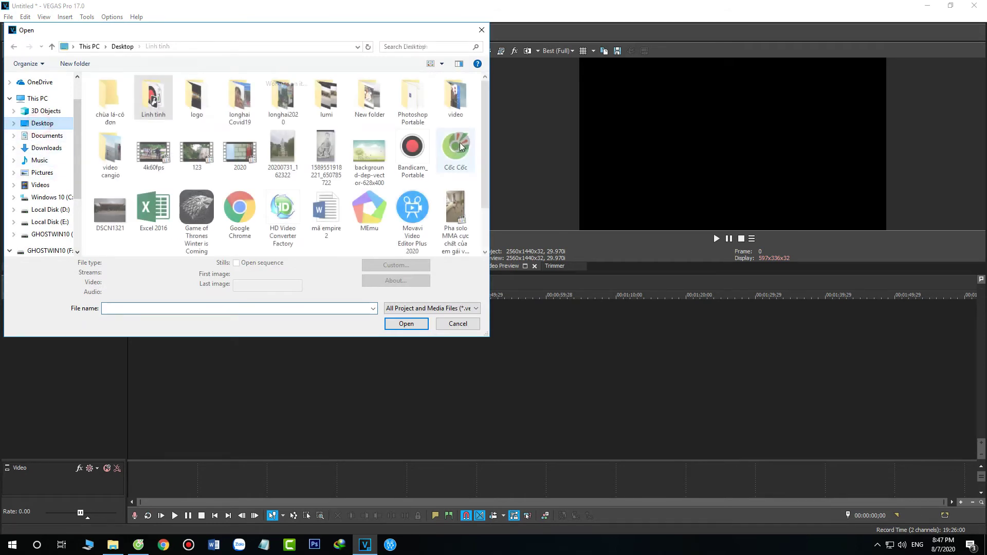
pyautogui.click(374, 154)
pyautogui.click(406, 325)
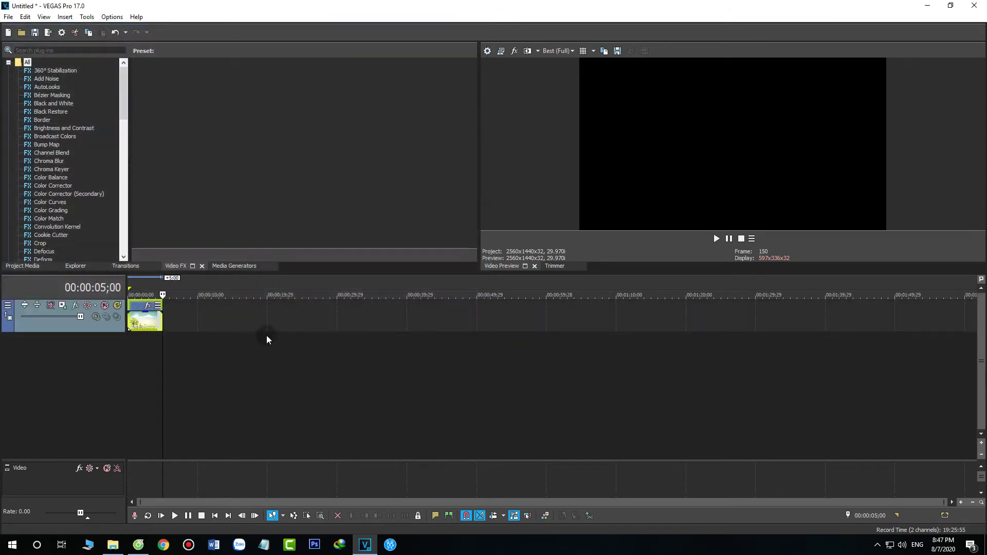
pyautogui.click(145, 322)
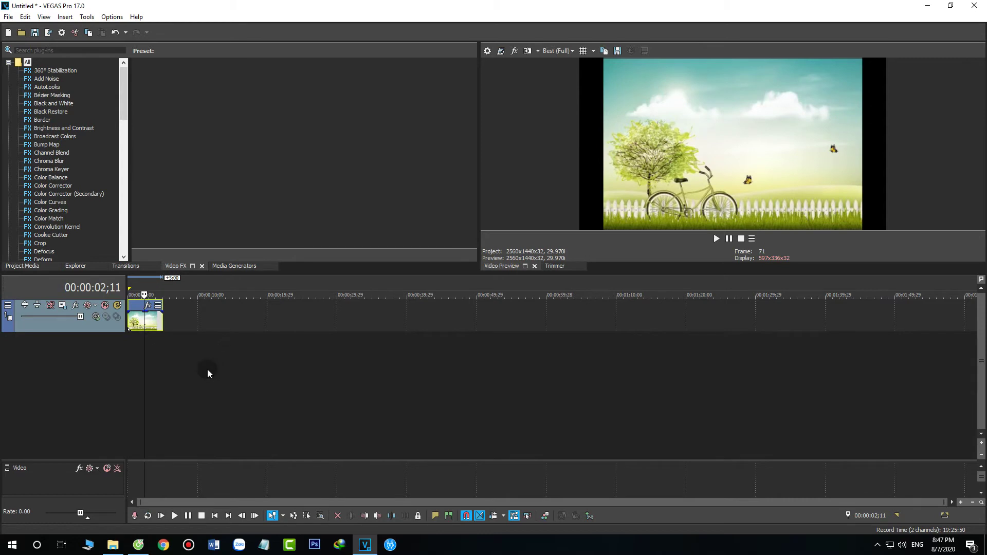
# Trim the end of the image clip on the timeline to a length of about 10 frames
pyautogui.scroll(1, 310, 324)
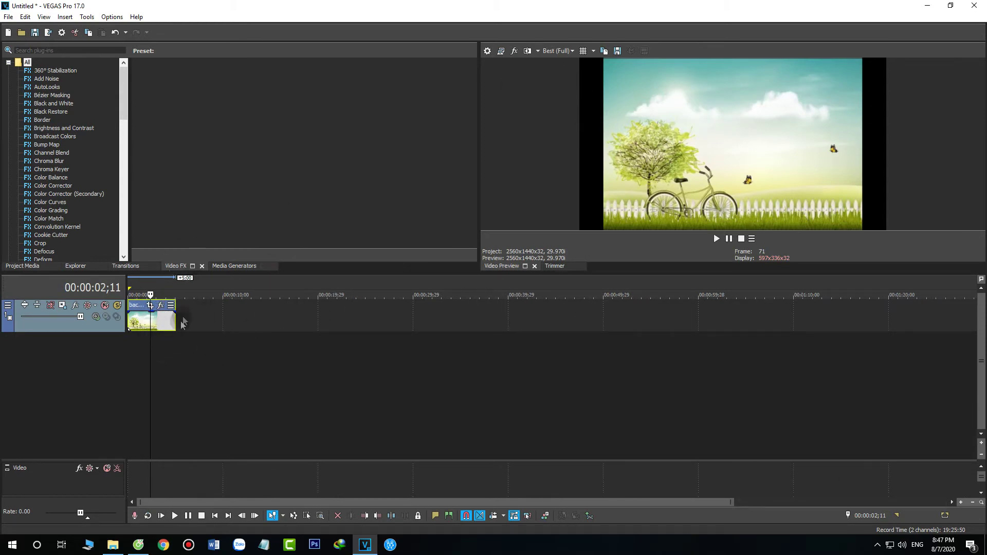
pyautogui.moveTo(175, 321); pyautogui.dragTo(135, 322)
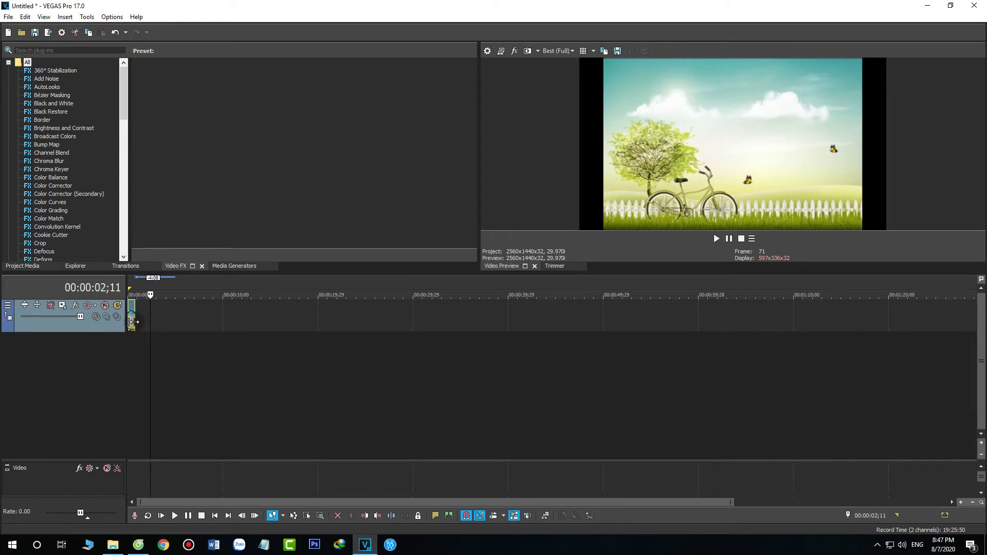
pyautogui.scroll(3, 161, 352)
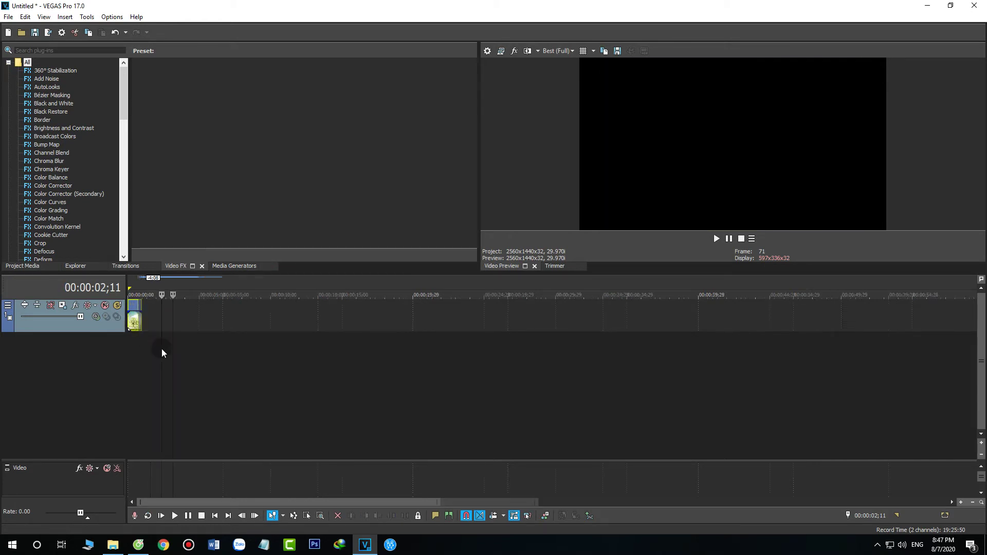
pyautogui.click(135, 310)
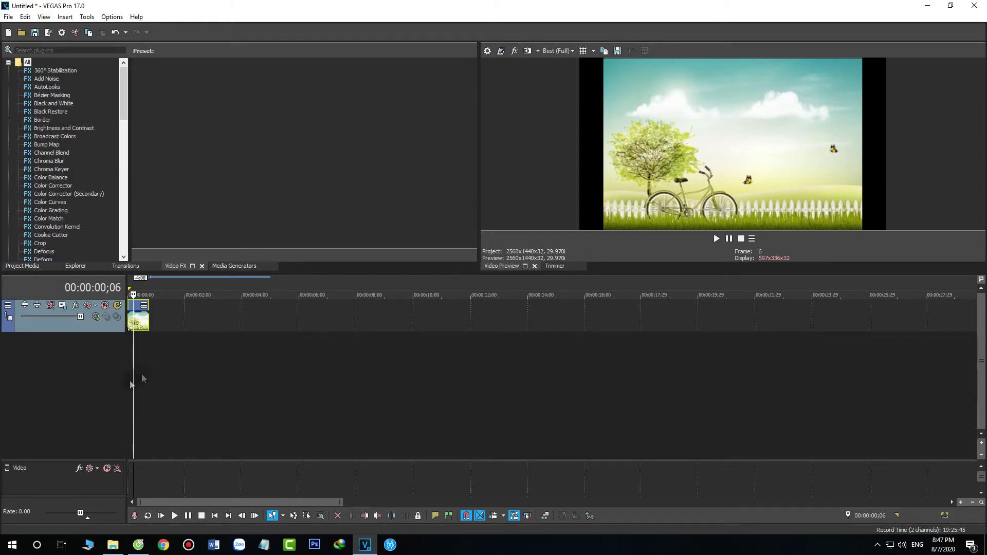
pyautogui.moveTo(147, 319); pyautogui.dragTo(136, 318)
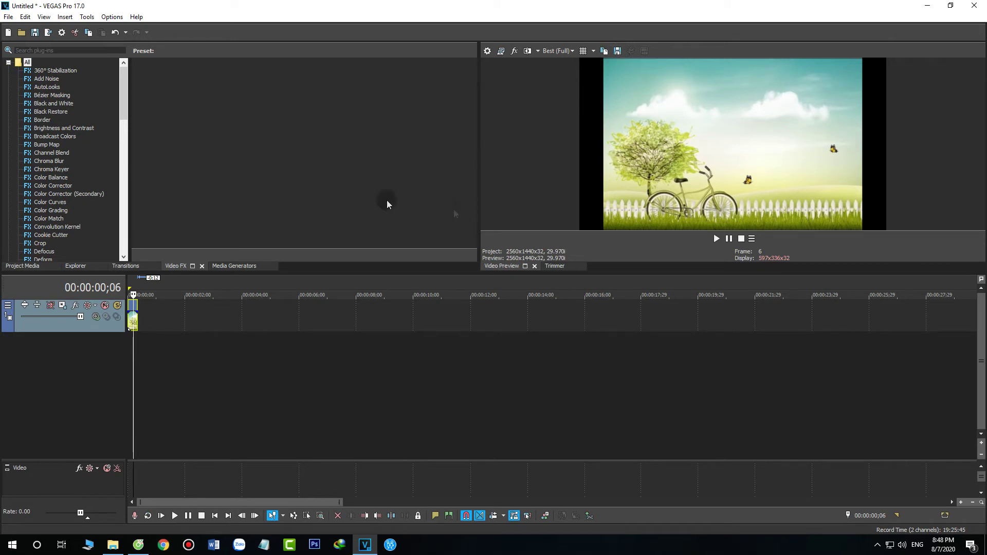
pyautogui.scroll(4, 194, 322)
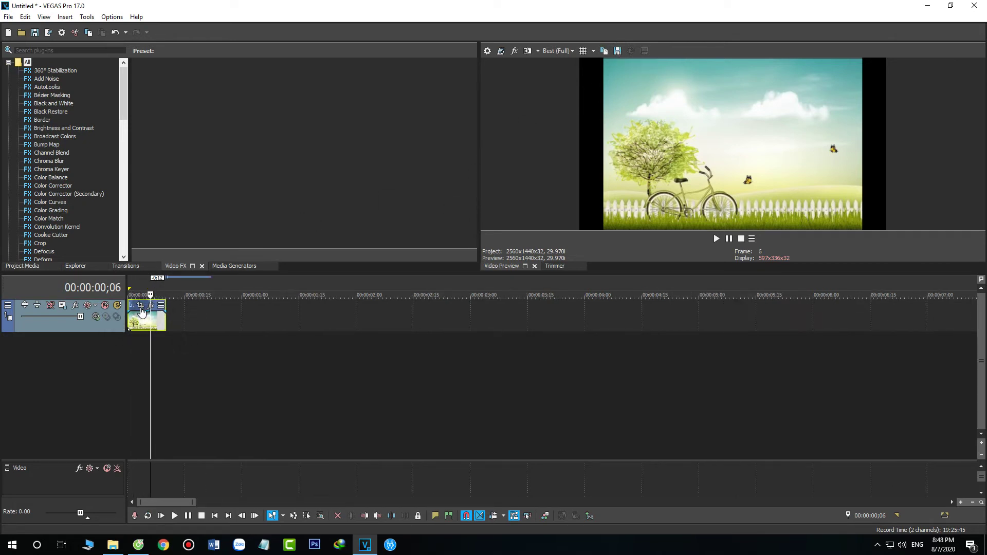
# Select the clip's time range and render it as a JPEG image sequence named Untitled.jpeg into the Desktop's lumi folder
pyautogui.doubleClick(138, 323)
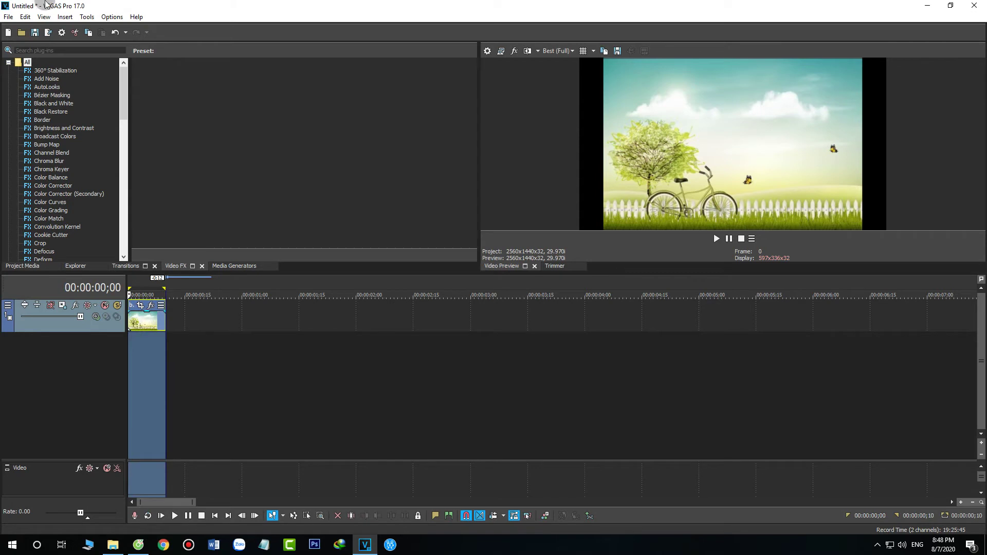
pyautogui.click(45, 33)
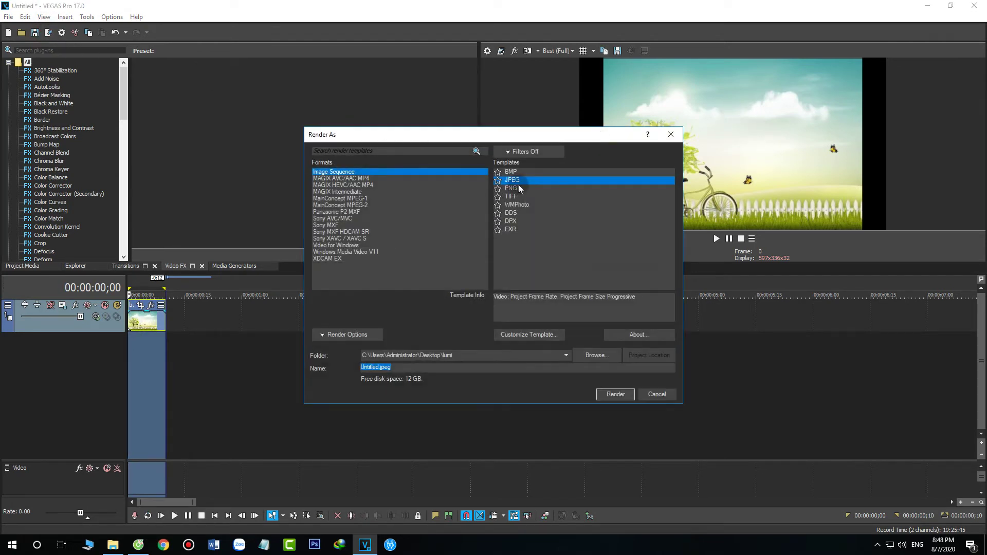
pyautogui.click(447, 252)
pyautogui.click(410, 198)
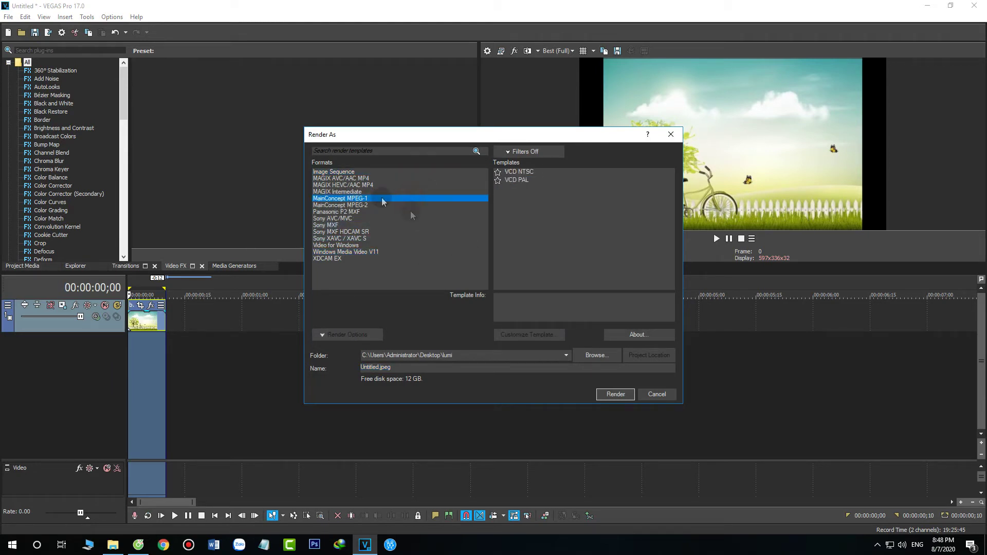
pyautogui.click(405, 211)
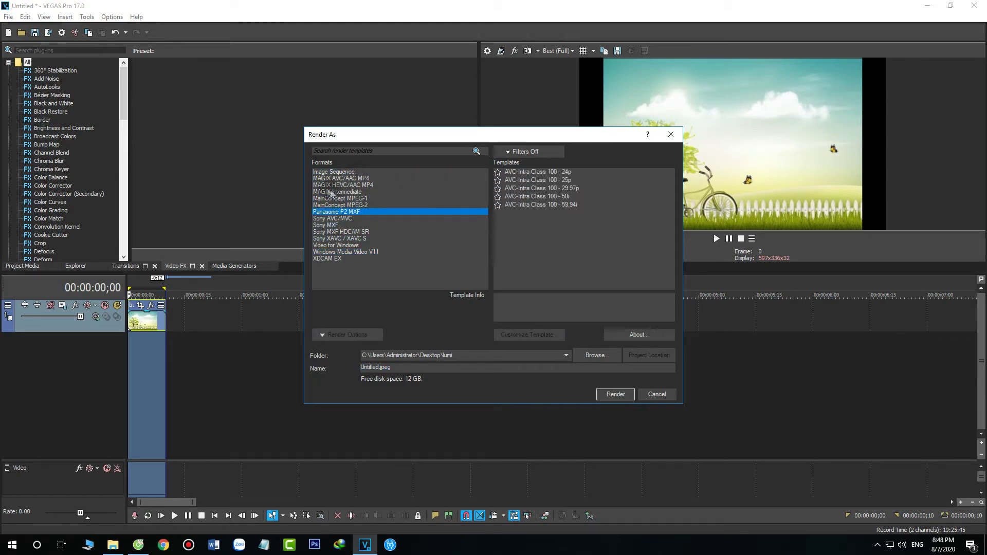
pyautogui.click(321, 172)
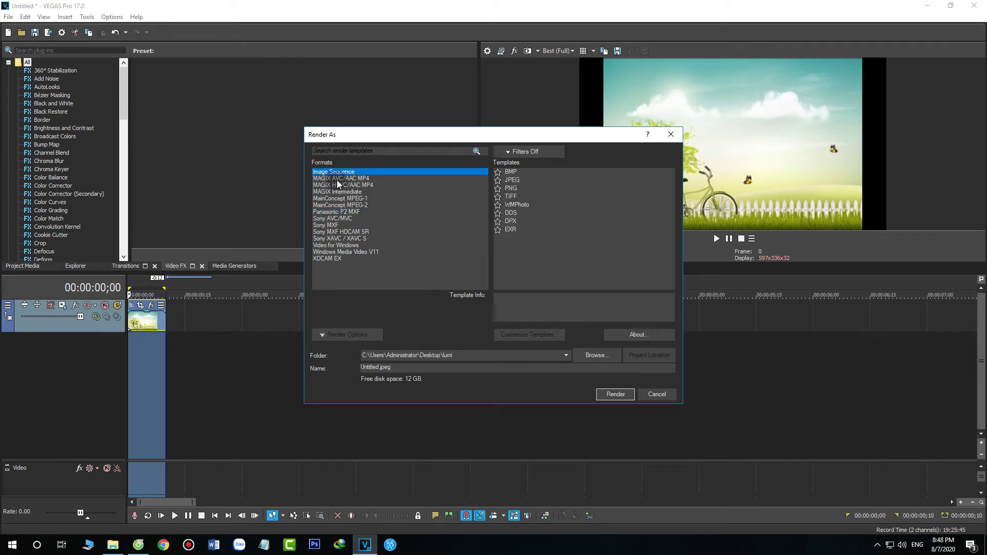
pyautogui.click(512, 180)
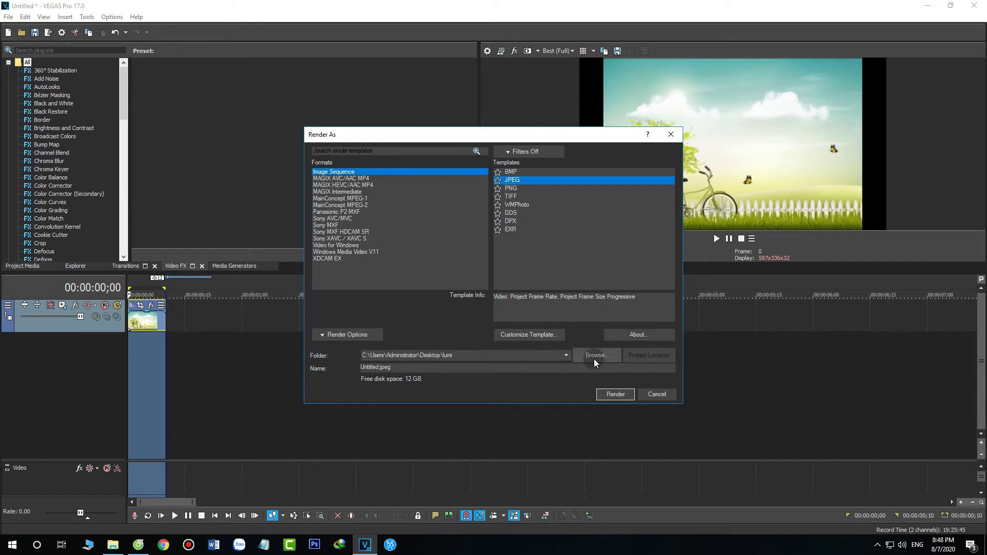
pyautogui.click(613, 392)
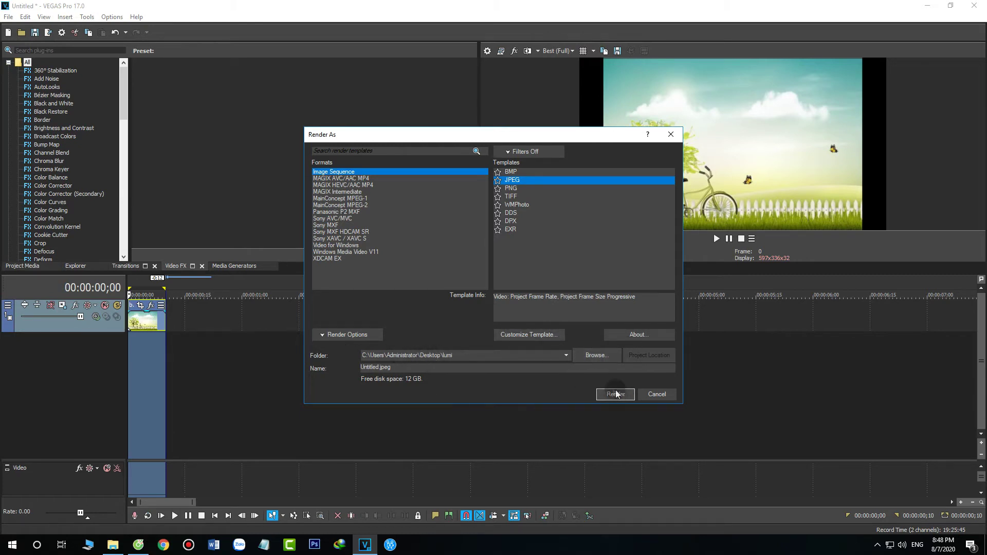
pyautogui.click(615, 394)
pyautogui.click(625, 390)
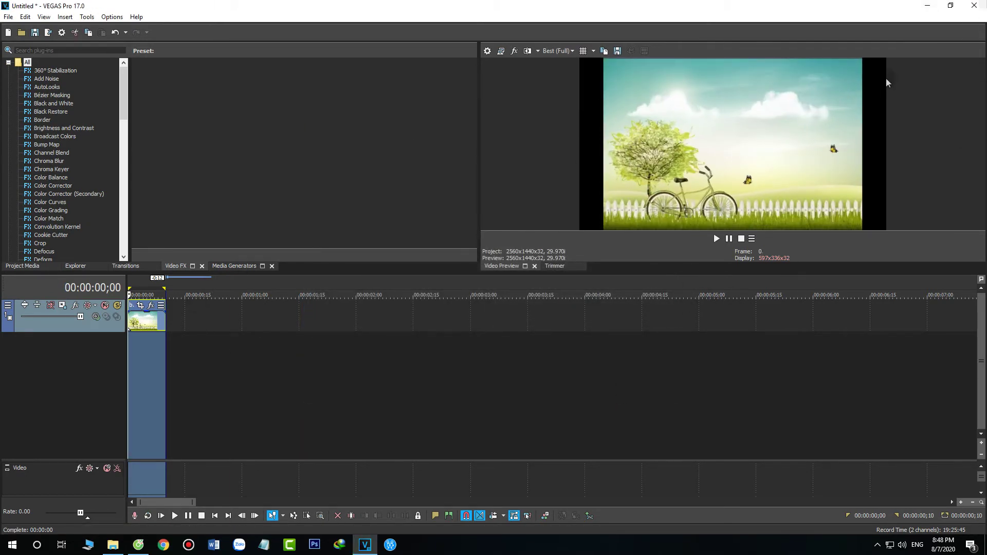
# Minimise VEGAS Pro, view Untitled_000000 from the lumi folder in a reduced photo viewer window, and minimise the folder
pyautogui.click(926, 7)
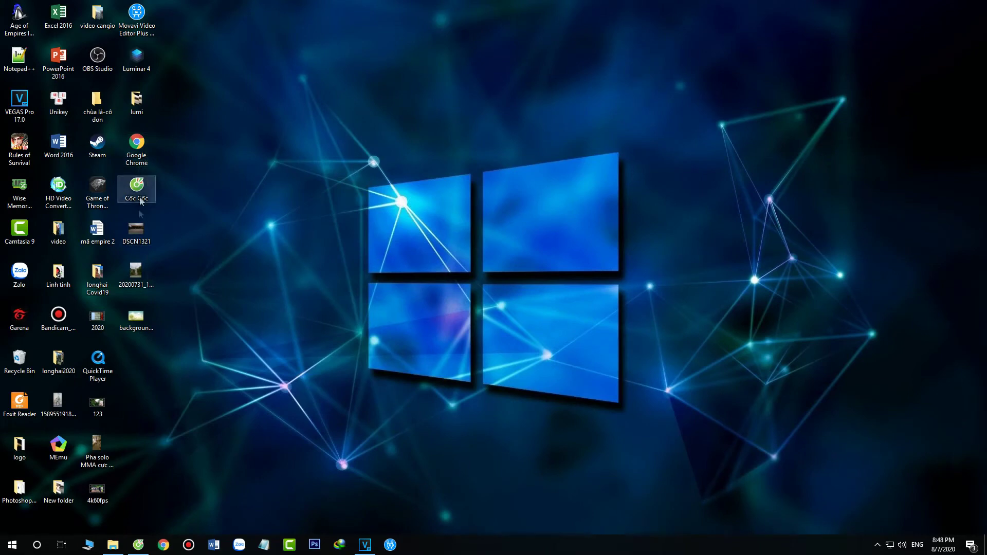
pyautogui.doubleClick(138, 97)
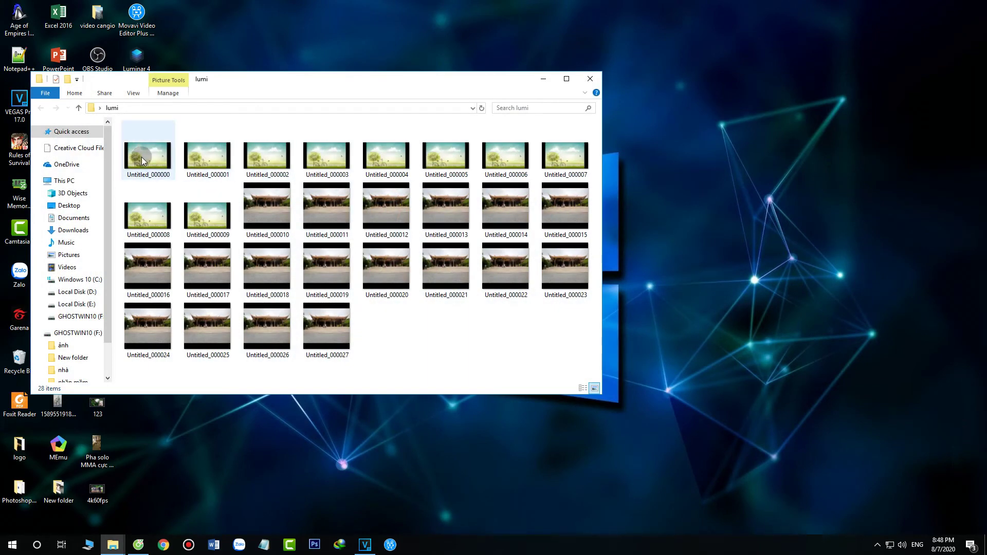
pyautogui.doubleClick(142, 160)
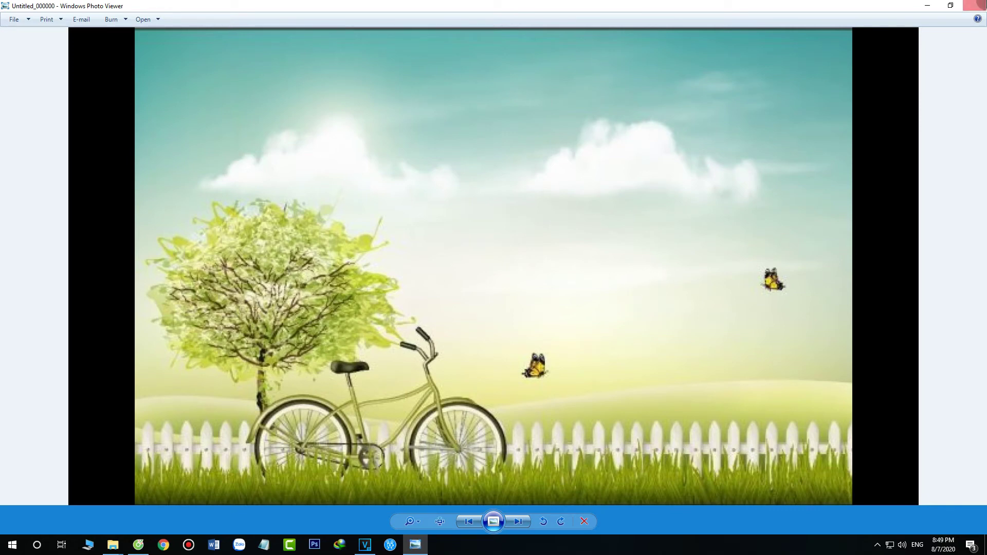
pyautogui.click(950, 5)
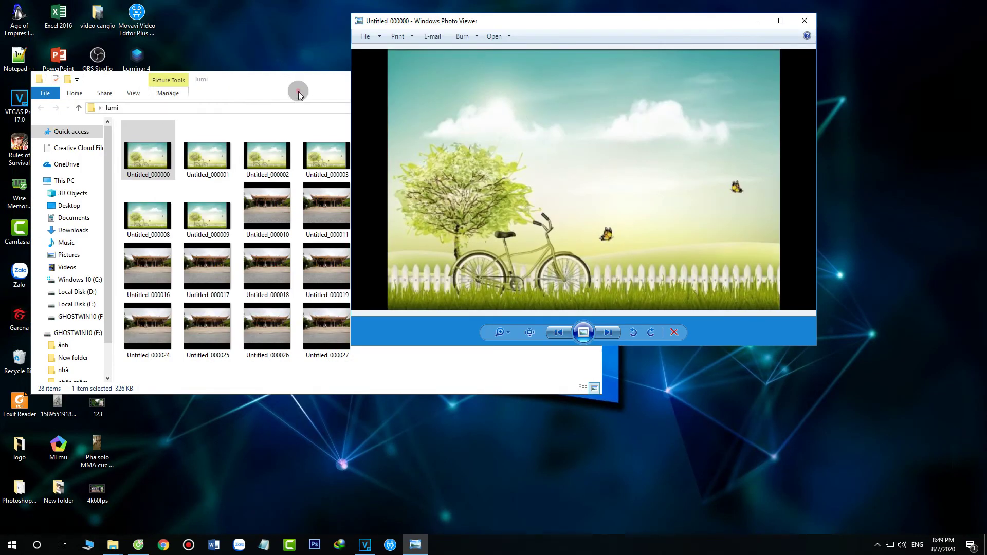
pyautogui.click(295, 92)
pyautogui.click(543, 80)
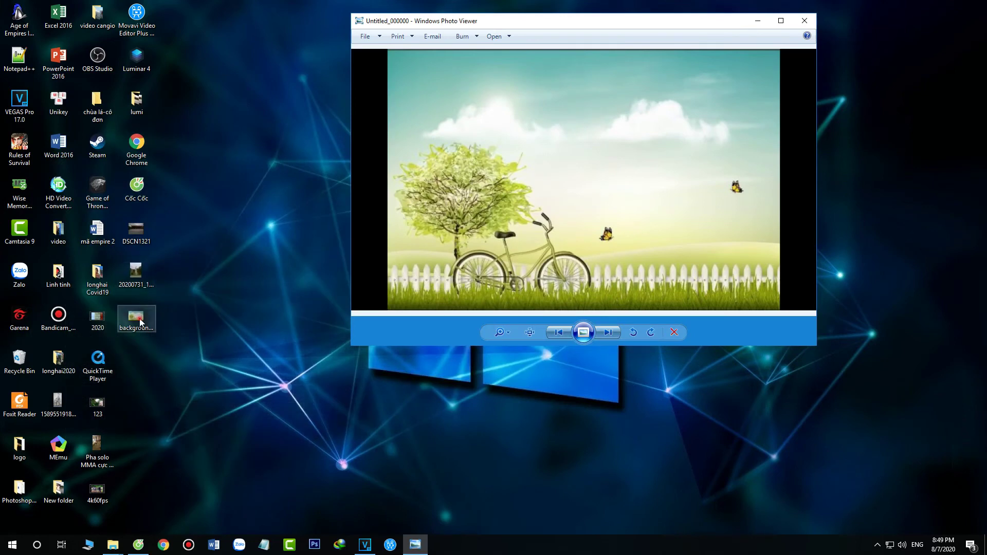
# View the original background image from the desktop for comparison with the rendered one, and minimise its viewer
pyautogui.click(141, 323)
pyautogui.doubleClick(140, 322)
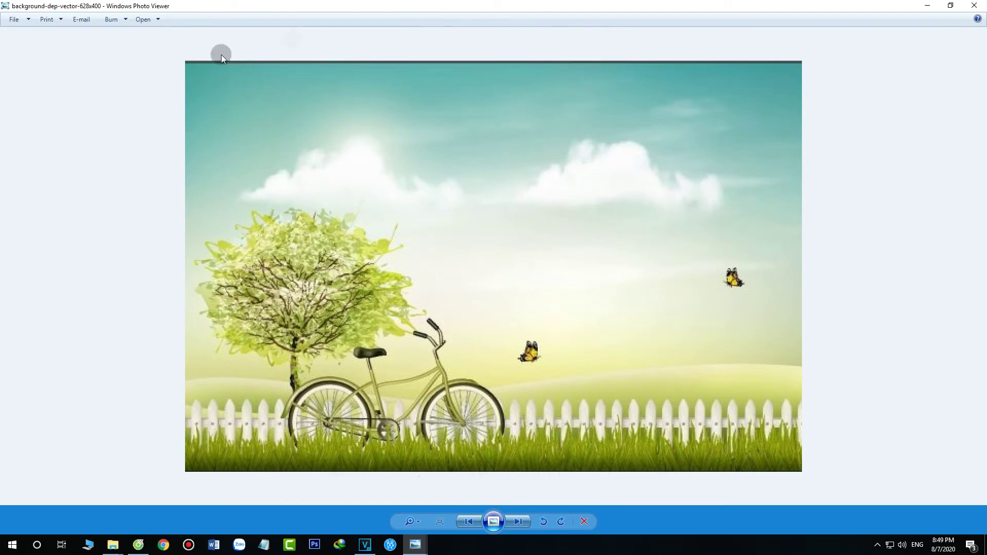
pyautogui.click(926, 6)
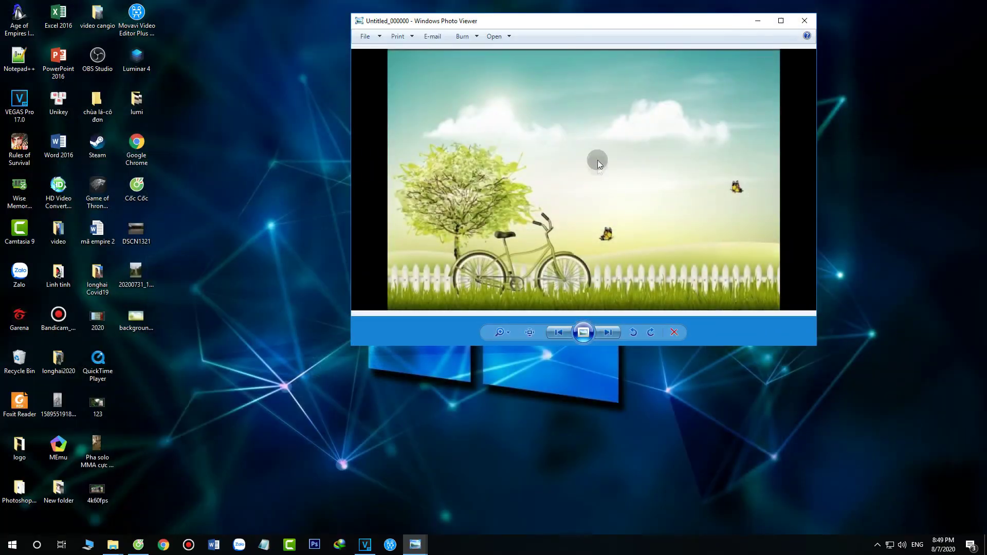
# View the rendered Untitled_000000 image maximised, minimise its viewer, and switch to the Cốc Cốc browser
pyautogui.click(780, 21)
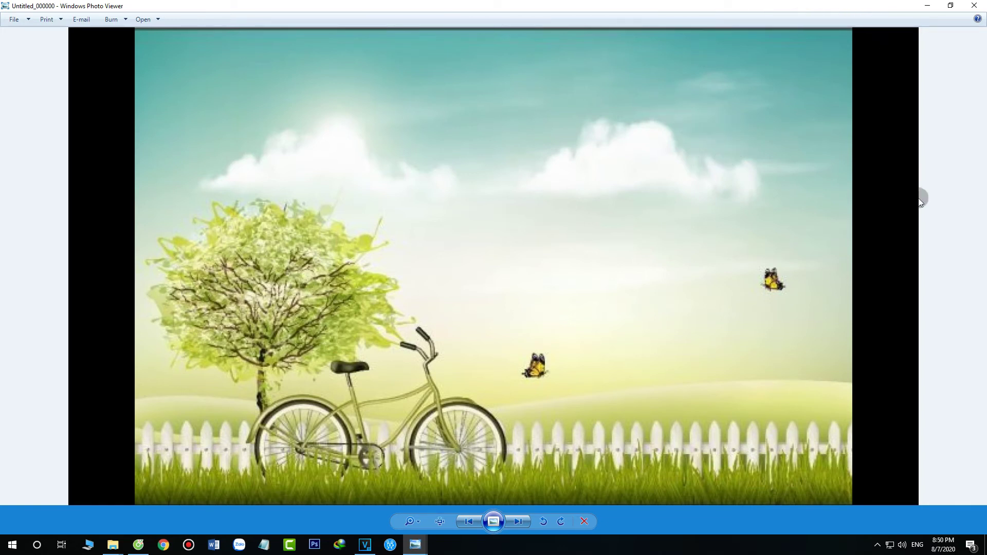
pyautogui.click(927, 6)
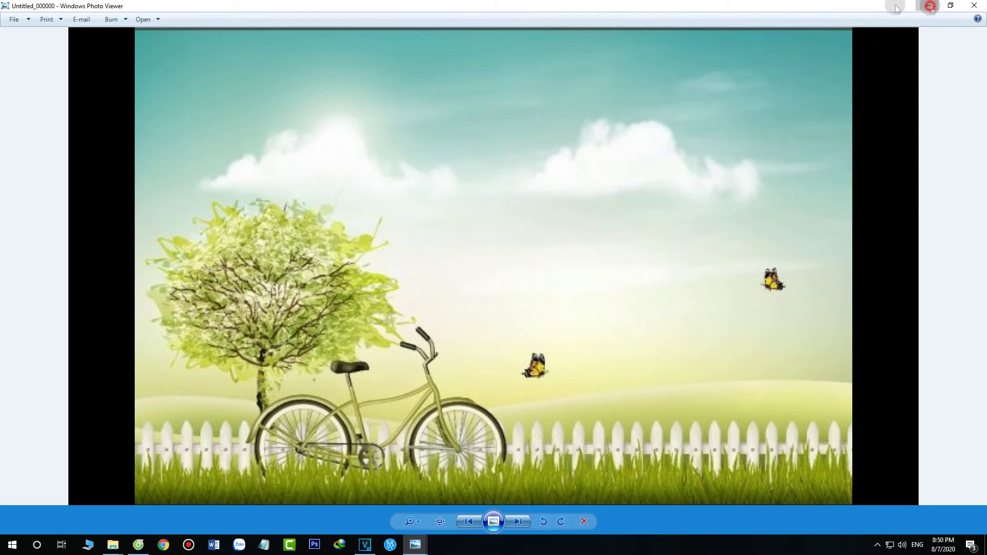
pyautogui.click(138, 545)
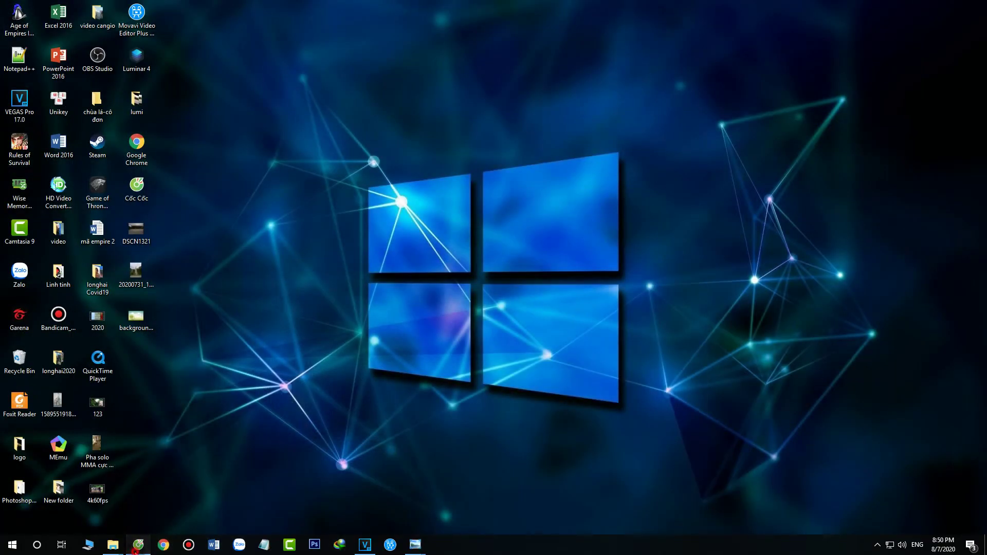
# Start editing the YouTube channel art and upload Untitled_000000 from the Desktop's lumi folder
pyautogui.click(948, 91)
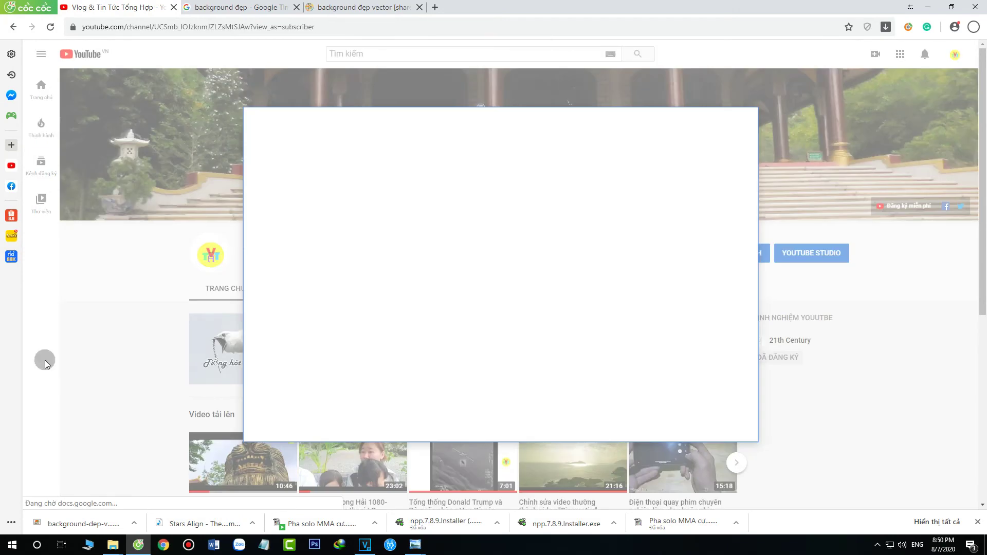
pyautogui.click(508, 302)
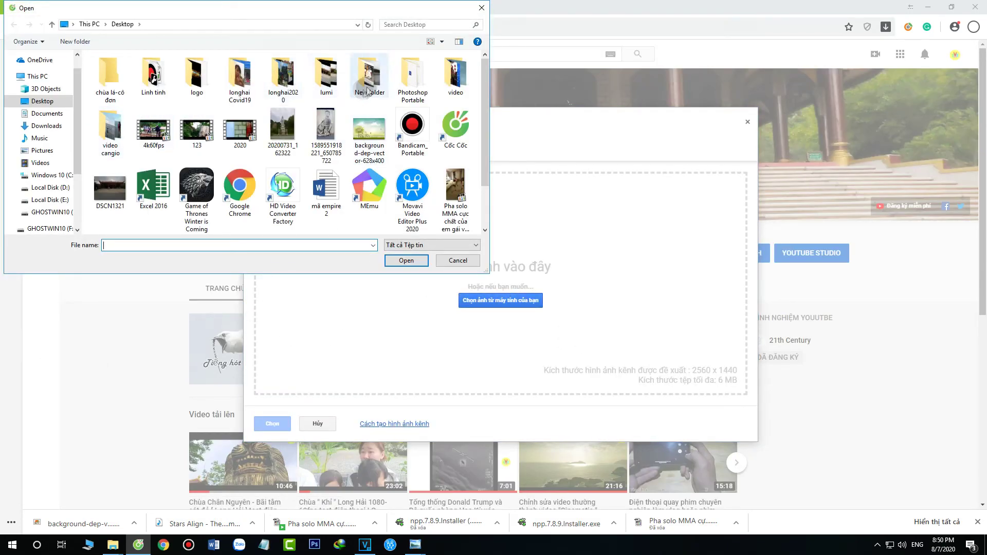
pyautogui.doubleClick(326, 75)
pyautogui.click(140, 88)
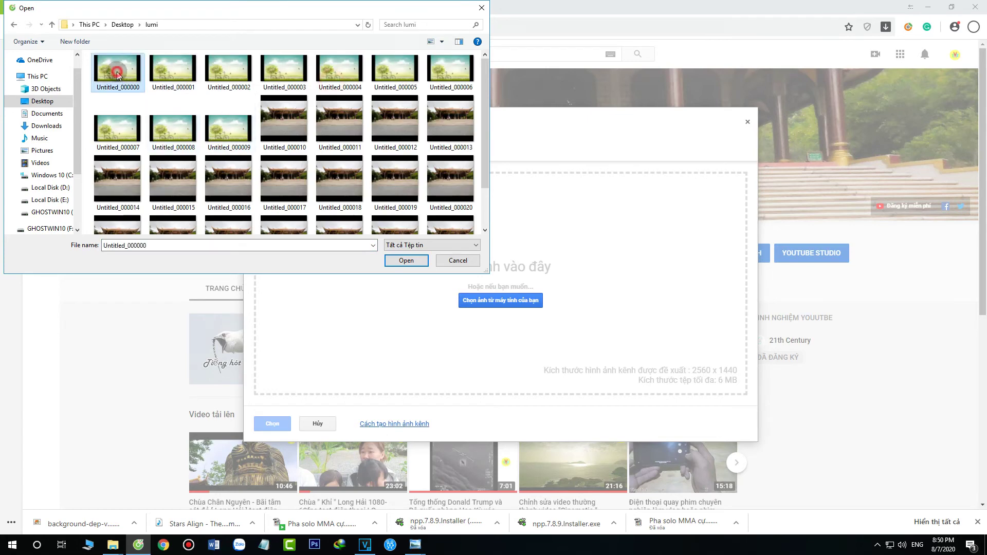
pyautogui.click(403, 259)
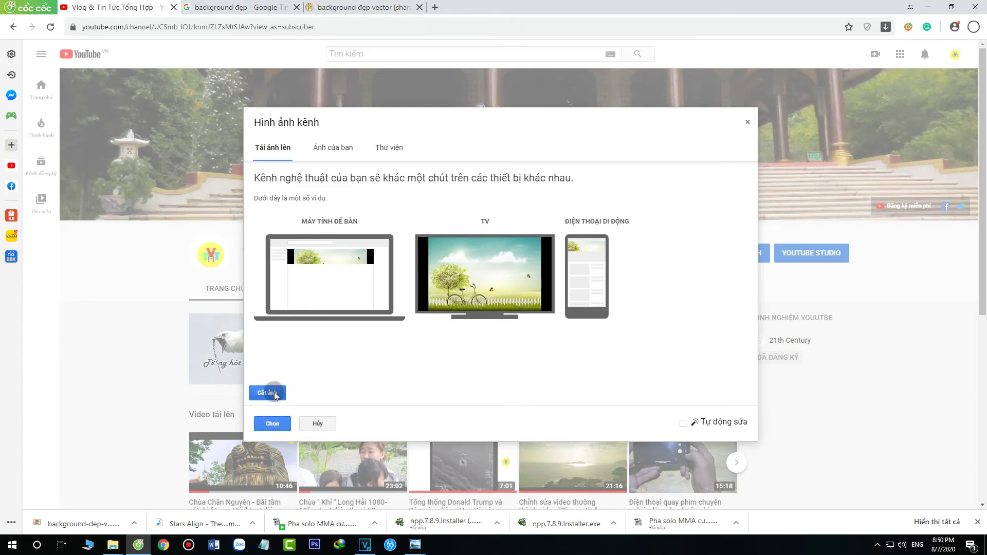
# Crop the uploaded image to a smaller frame shifted toward its right edge and apply it as the channel banner
pyautogui.click(269, 393)
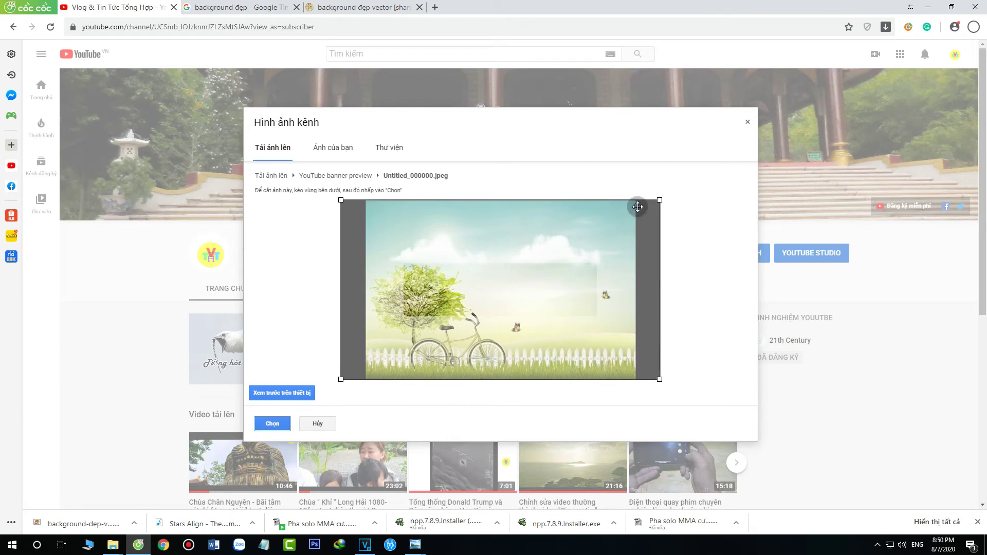
pyautogui.moveTo(659, 200); pyautogui.dragTo(587, 266)
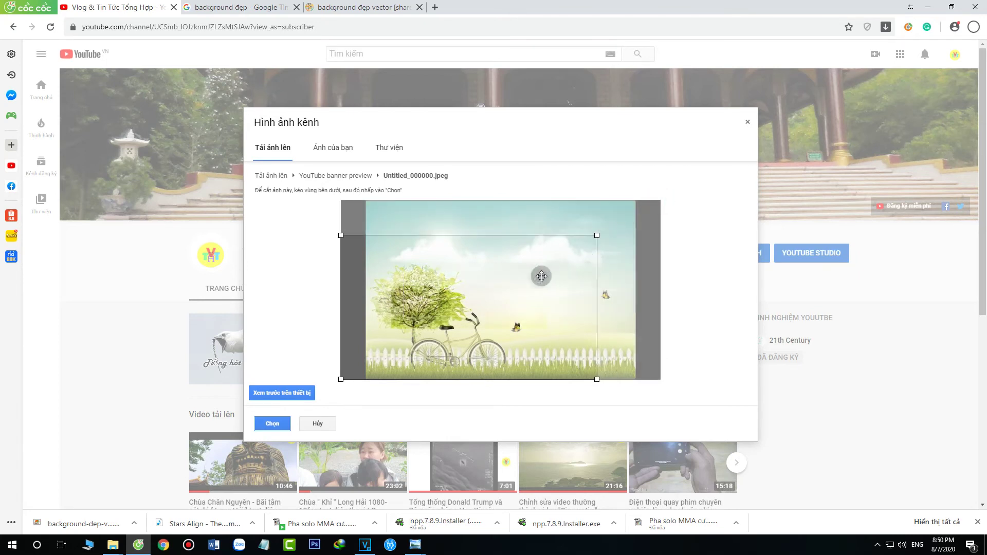
pyautogui.moveTo(496, 354); pyautogui.dragTo(506, 360)
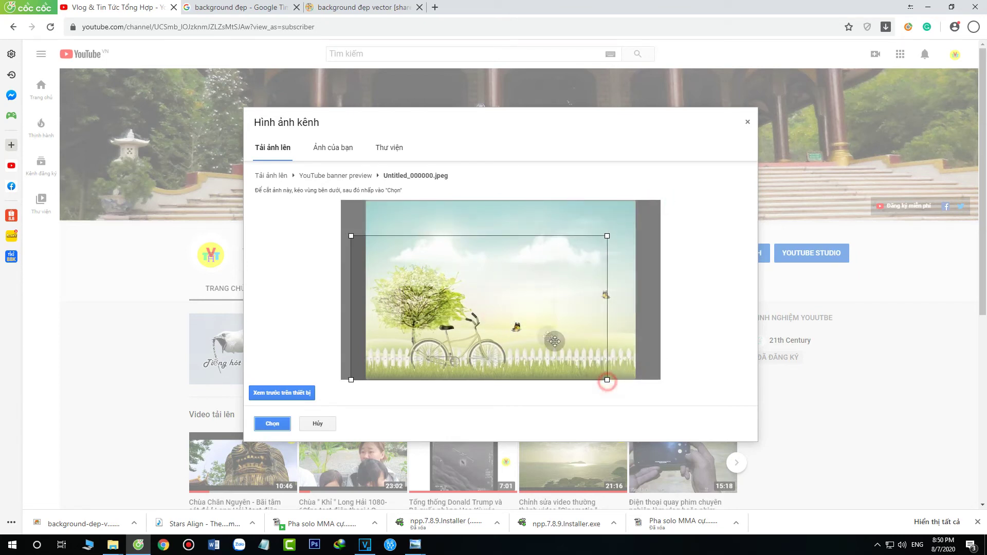
pyautogui.moveTo(534, 312); pyautogui.dragTo(451, 298)
pyautogui.moveTo(523, 297); pyautogui.dragTo(553, 297)
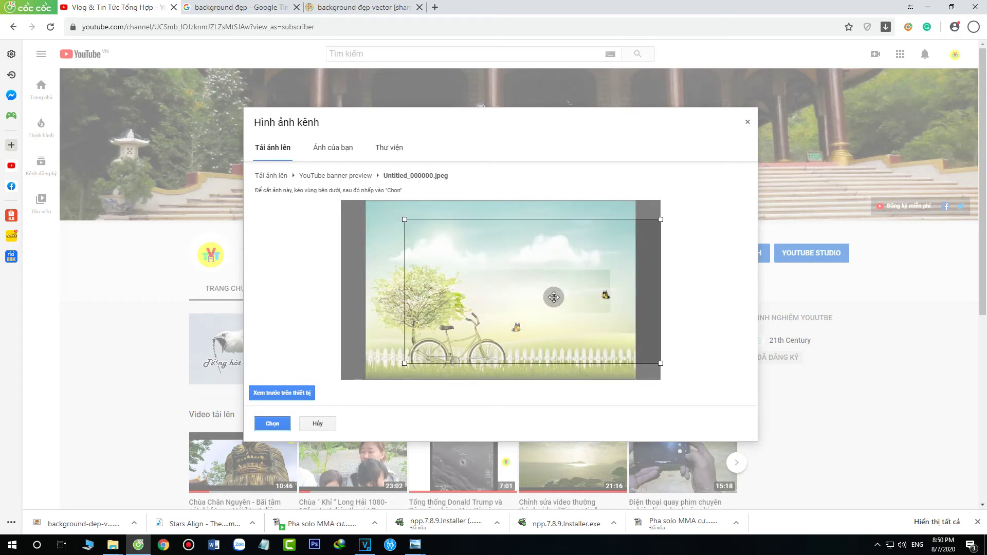
pyautogui.click(265, 425)
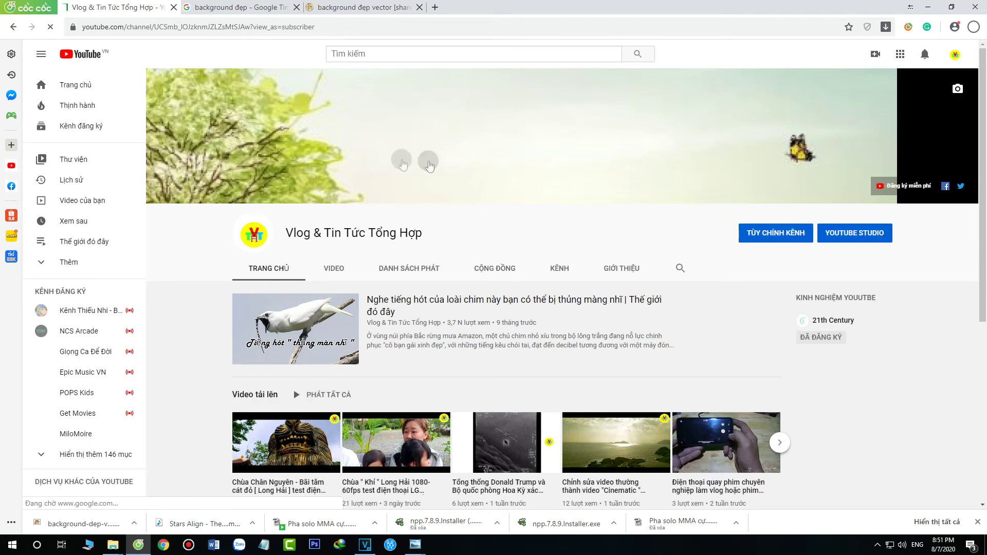
# Replace the channel art by uploading Untitled_000001 from the lumi folder
pyautogui.moveTo(401, 159)
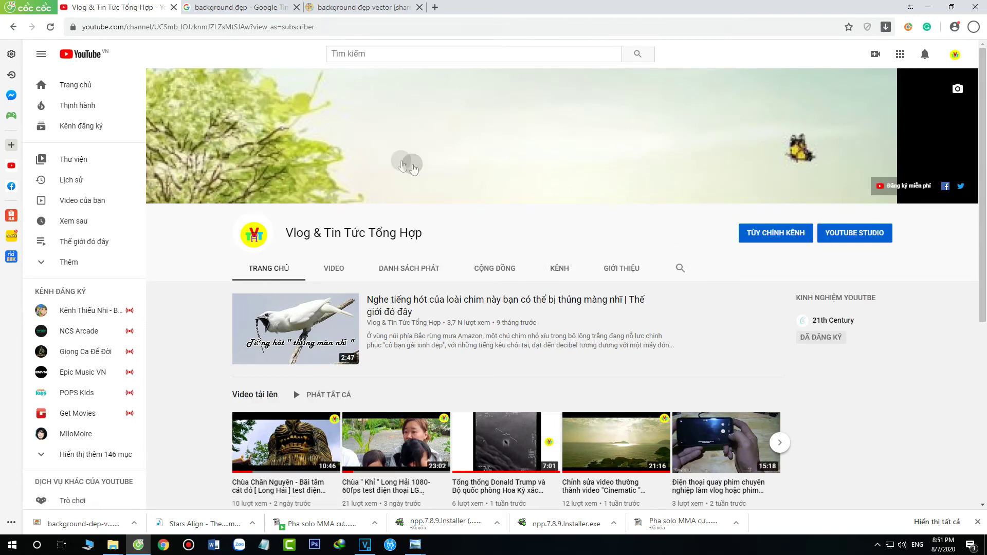
pyautogui.click(957, 88)
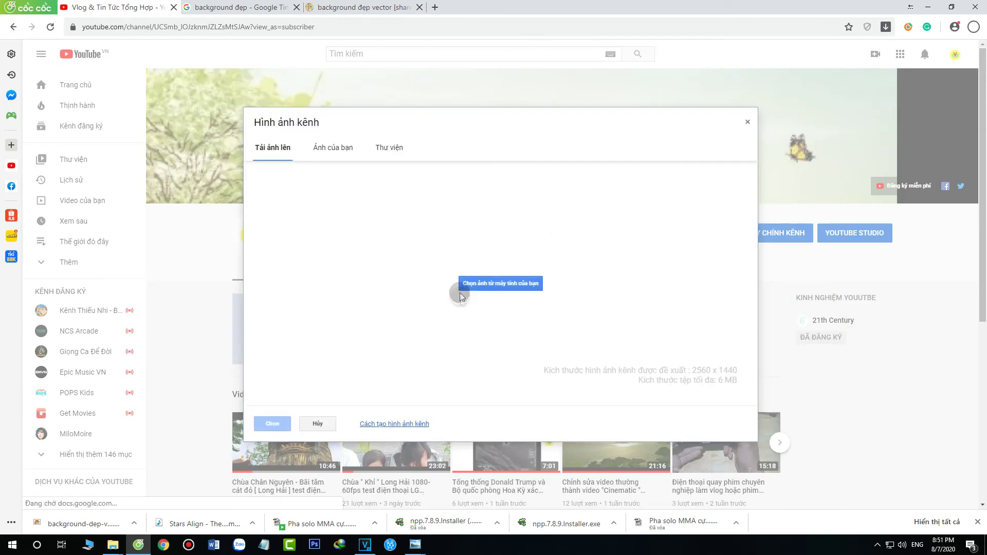
pyautogui.click(501, 301)
pyautogui.click(173, 88)
pyautogui.click(406, 260)
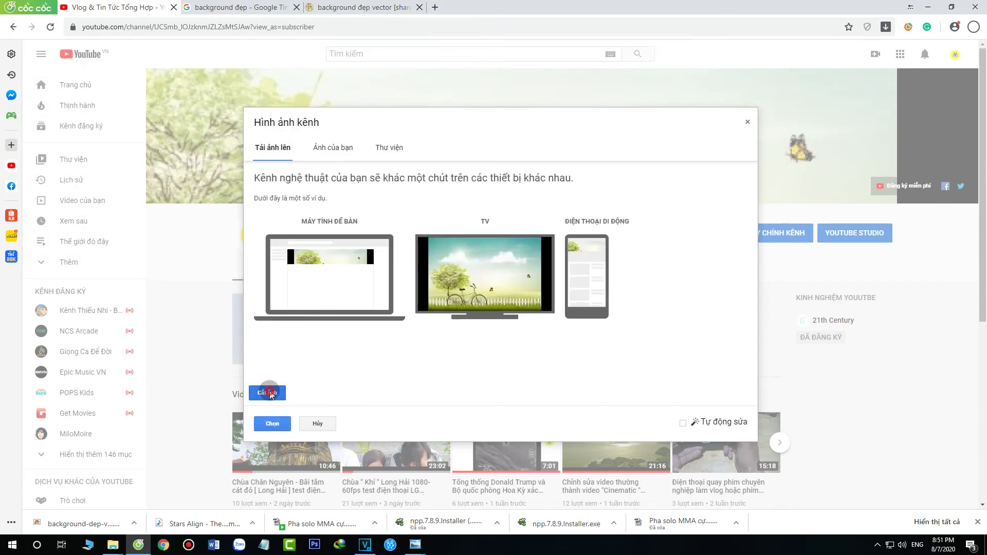
# Set the crop frame to cover the whole image, apply it as the channel banner, and reload the channel page
pyautogui.click(270, 392)
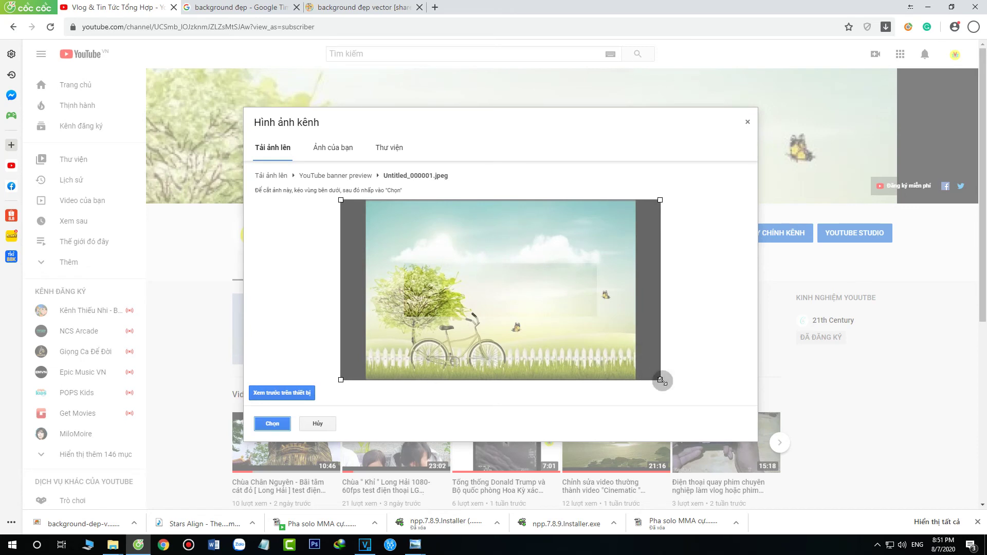
pyautogui.moveTo(659, 381); pyautogui.dragTo(595, 343)
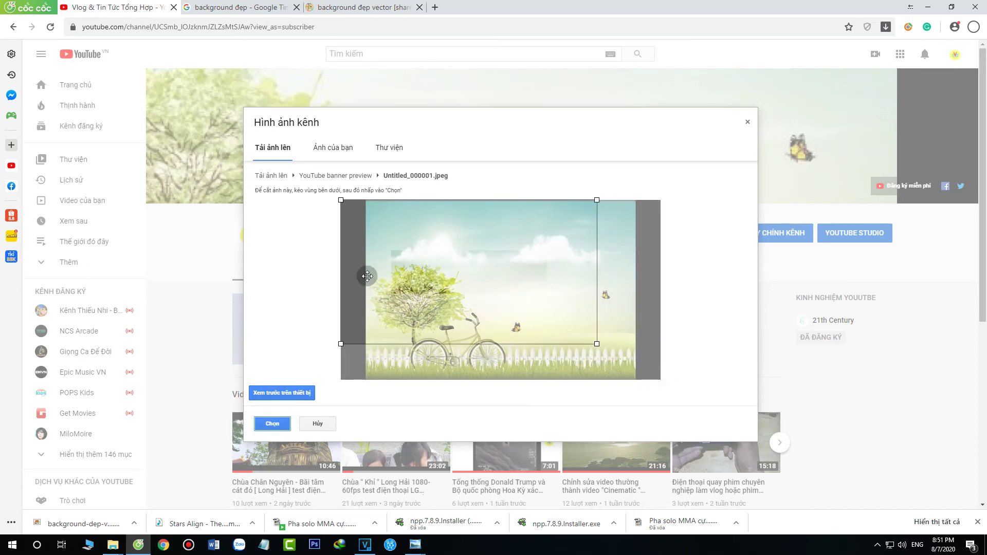
pyautogui.click(596, 344)
pyautogui.moveTo(607, 346); pyautogui.dragTo(713, 404)
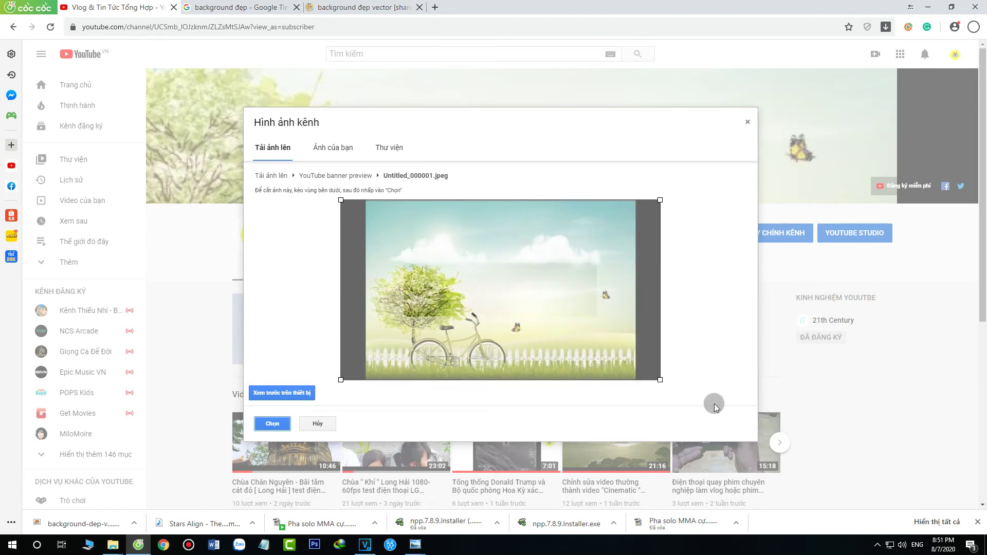
pyautogui.click(273, 423)
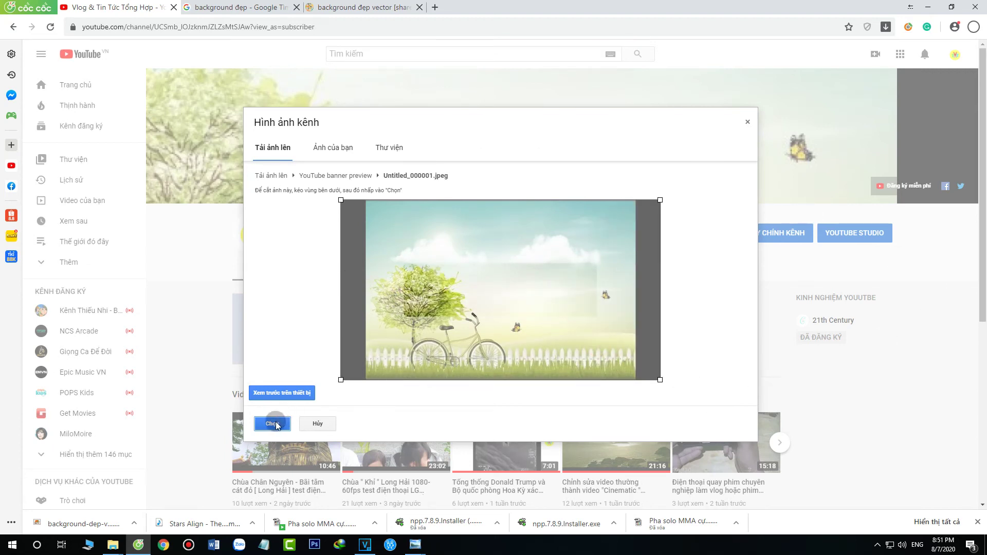
pyautogui.click(576, 300)
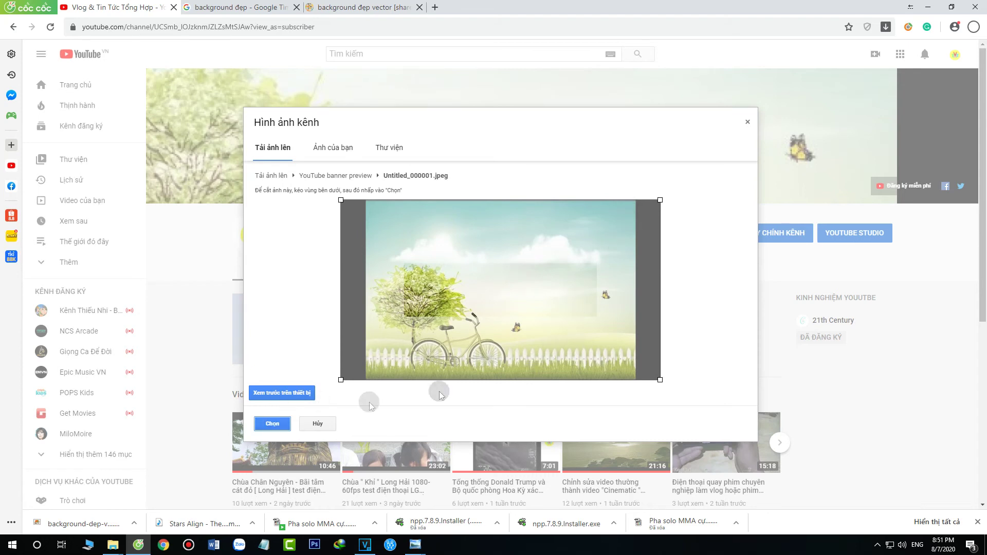
pyautogui.click(273, 424)
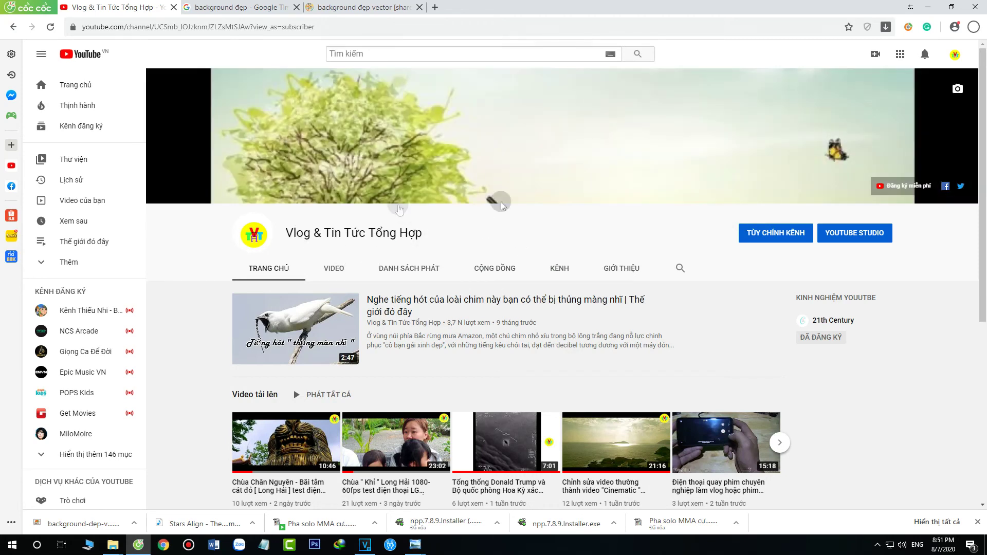
pyautogui.click(50, 27)
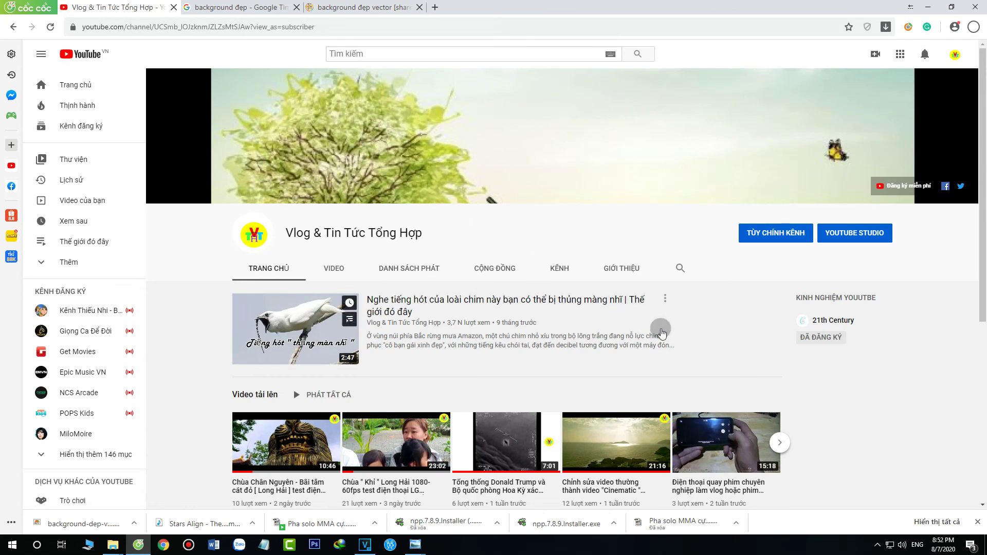
# Minimise the browser, view the original background image from the desktop, and close its viewer
pyautogui.click(928, 7)
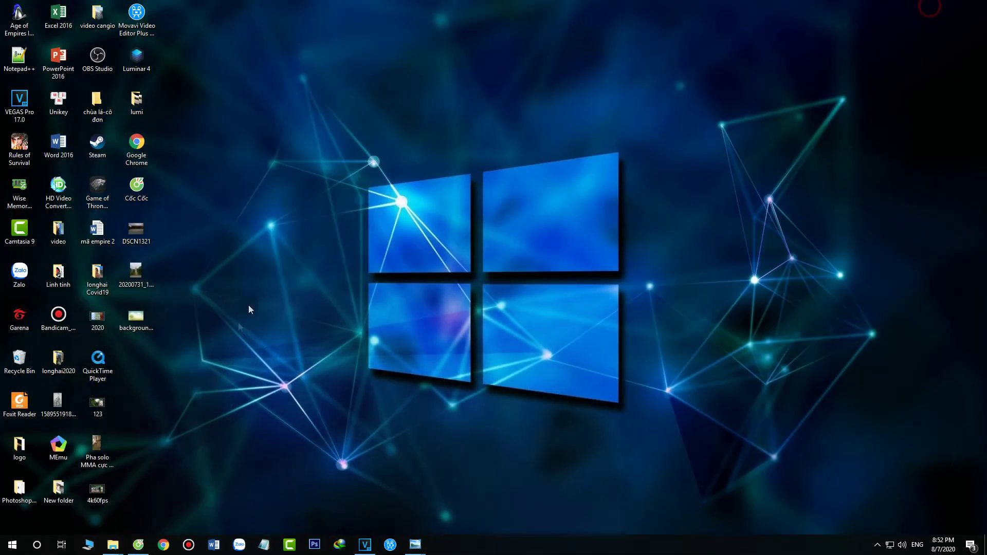
pyautogui.doubleClick(131, 319)
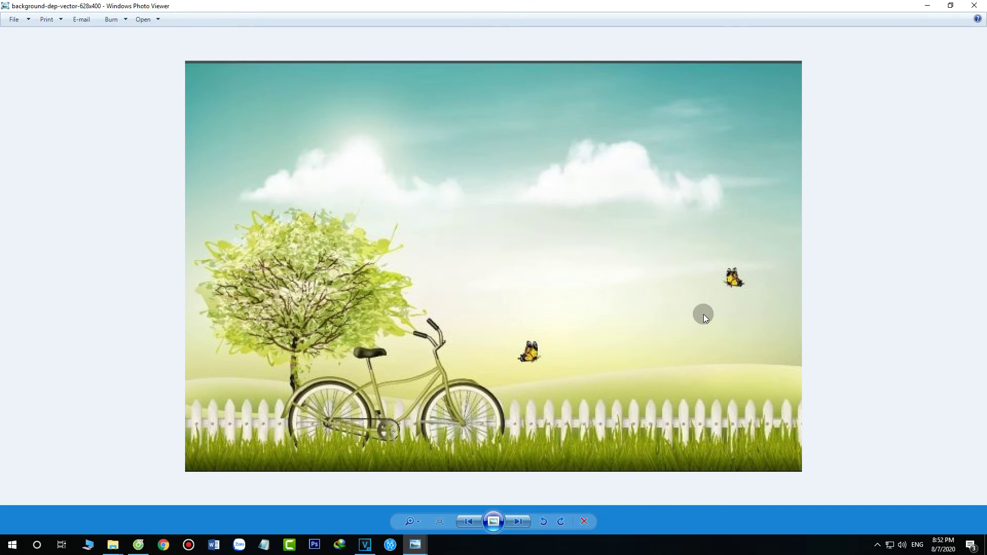
pyautogui.click(974, 5)
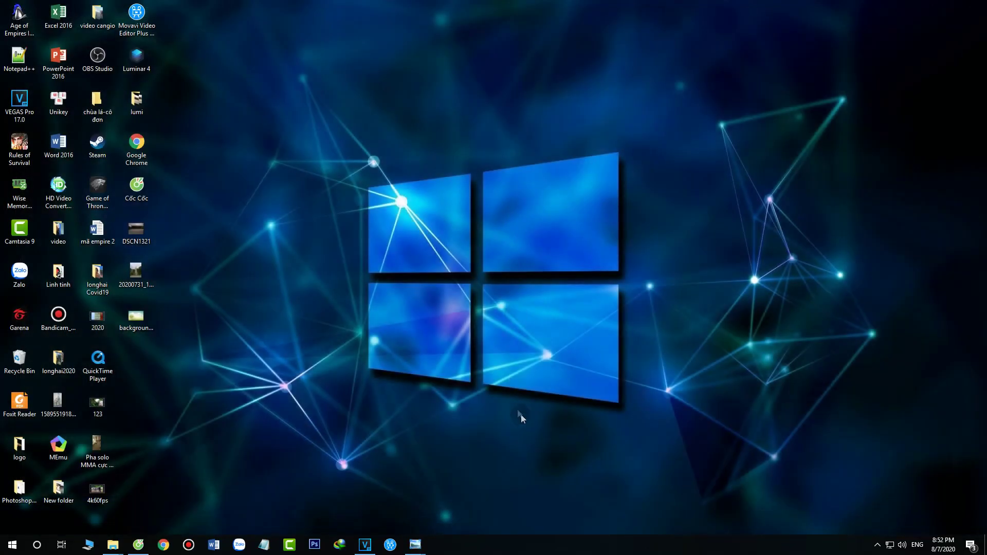
# Switch to VEGAS Pro, open Event Pan/Crop for the background-dep-vector-628x400 clip, and enable its mask
pyautogui.click(365, 544)
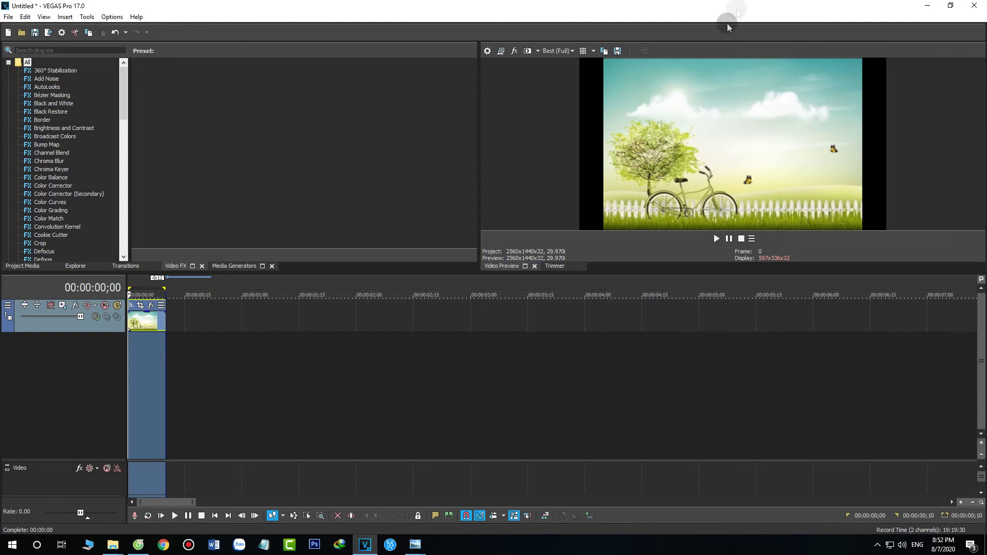
pyautogui.click(925, 10)
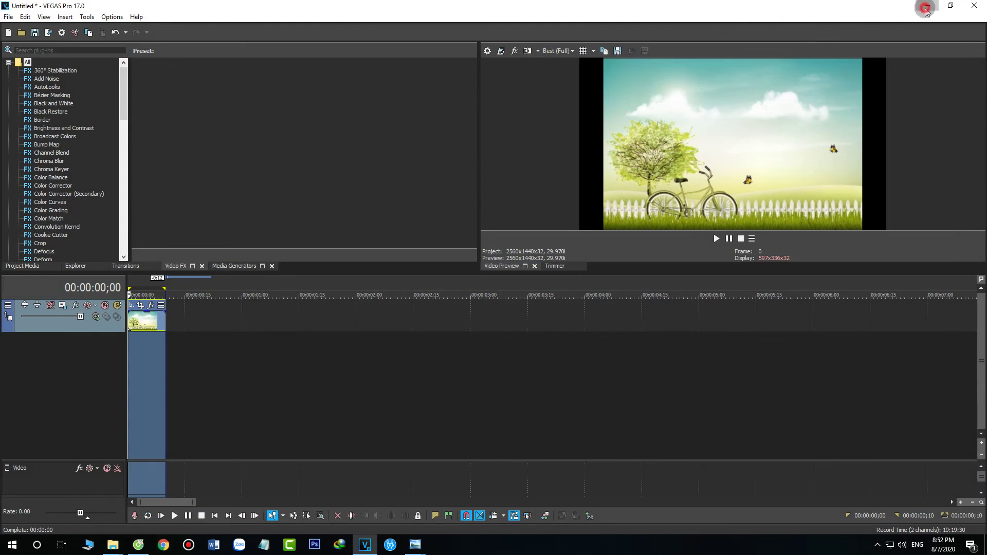
pyautogui.click(365, 544)
pyautogui.scroll(3, 301, 359)
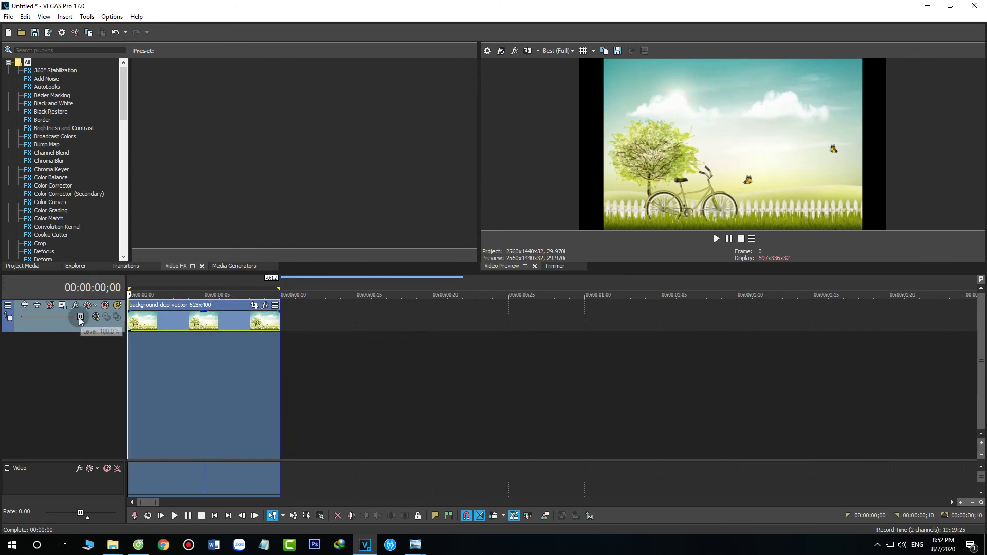
pyautogui.click(250, 316)
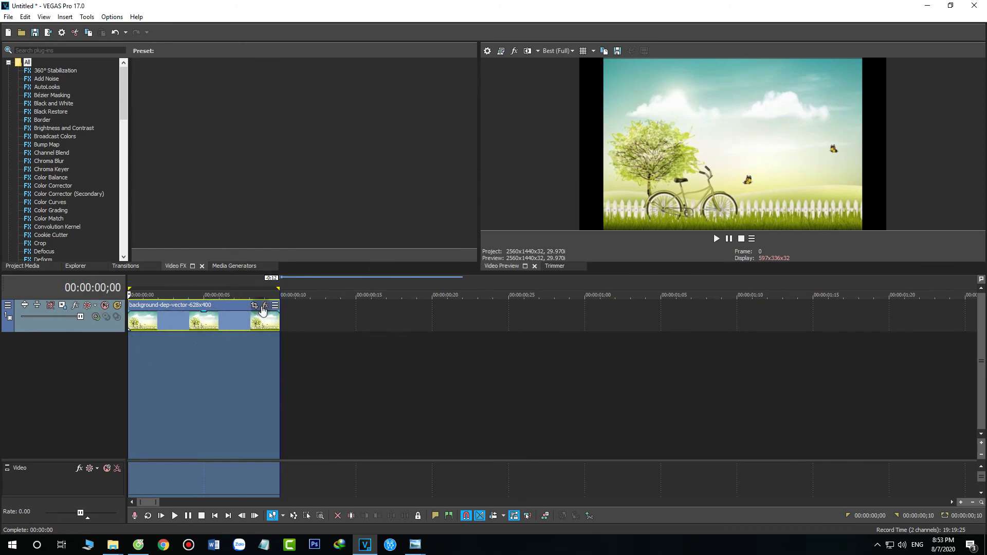
pyautogui.click(253, 305)
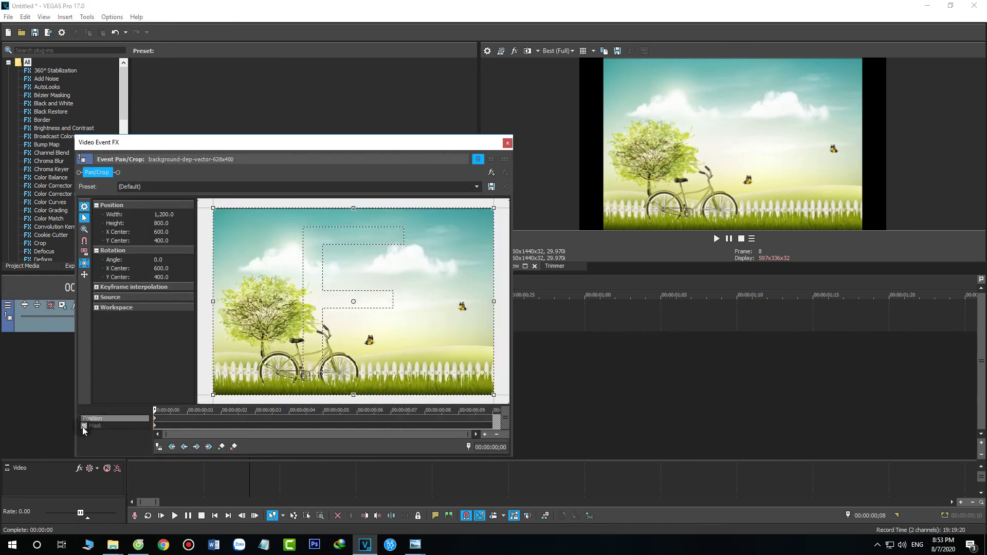
pyautogui.click(84, 425)
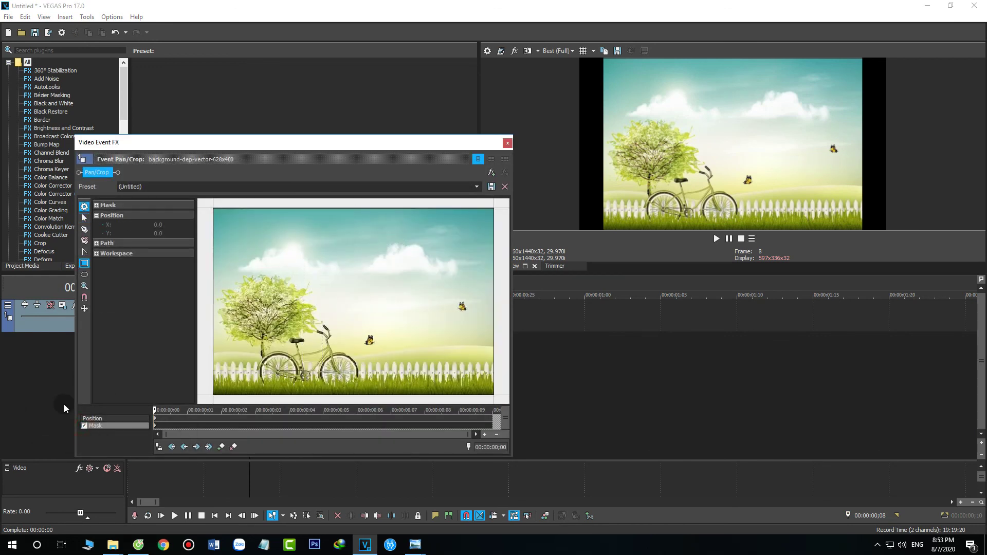
# Draw a closed five-point mask around the tree and bicycle with the anchor creation tool
pyautogui.click(84, 229)
pyautogui.click(215, 279)
pyautogui.click(311, 240)
pyautogui.click(394, 300)
pyautogui.click(389, 391)
pyautogui.click(280, 400)
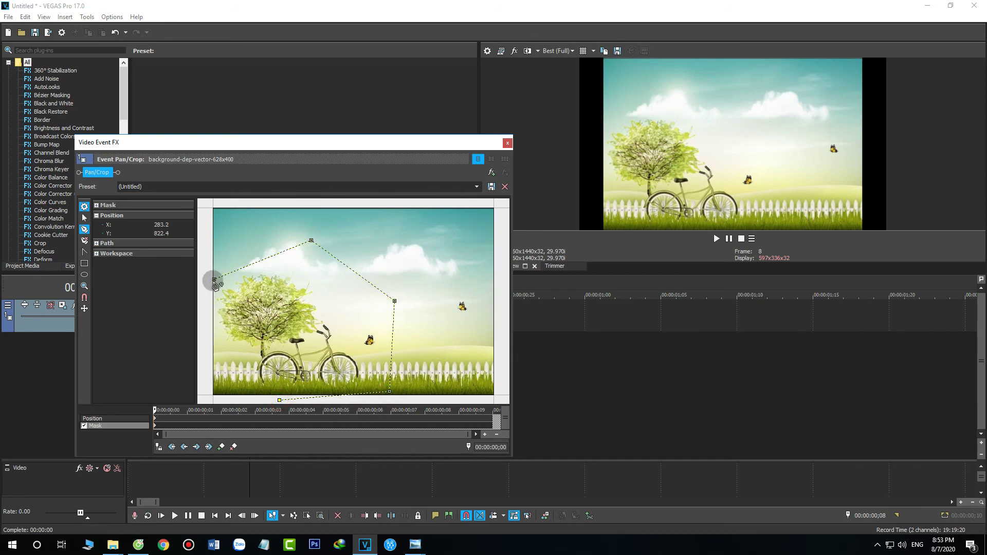
pyautogui.click(215, 280)
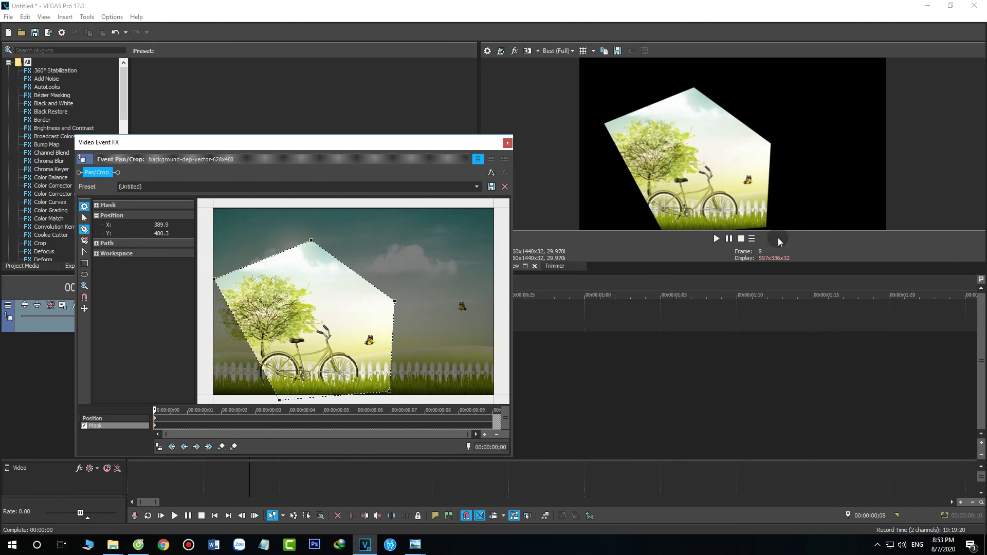
# Undo the closing of the mask path and close the clip's Video Event FX window
pyautogui.click(692, 178)
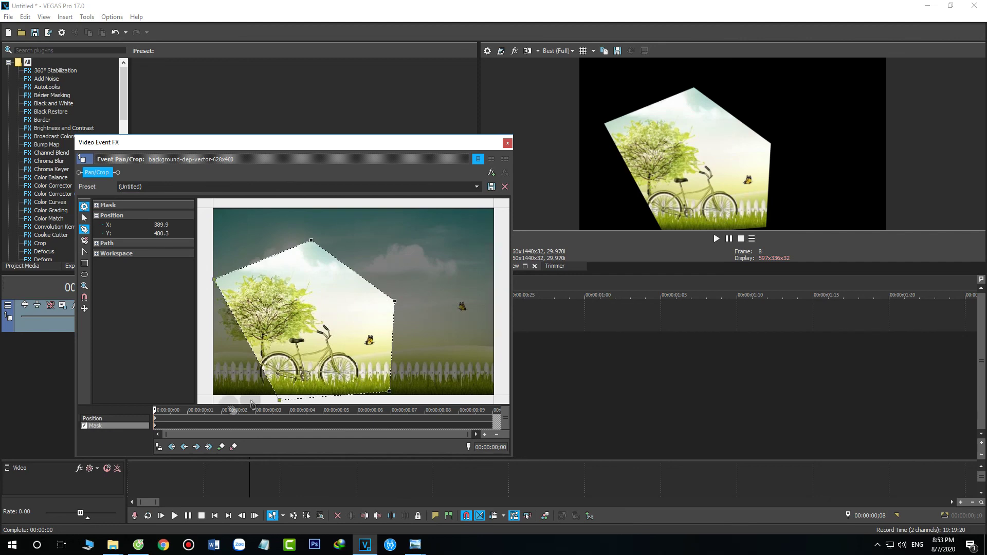
pyautogui.hotkey('ctrl', 'z')
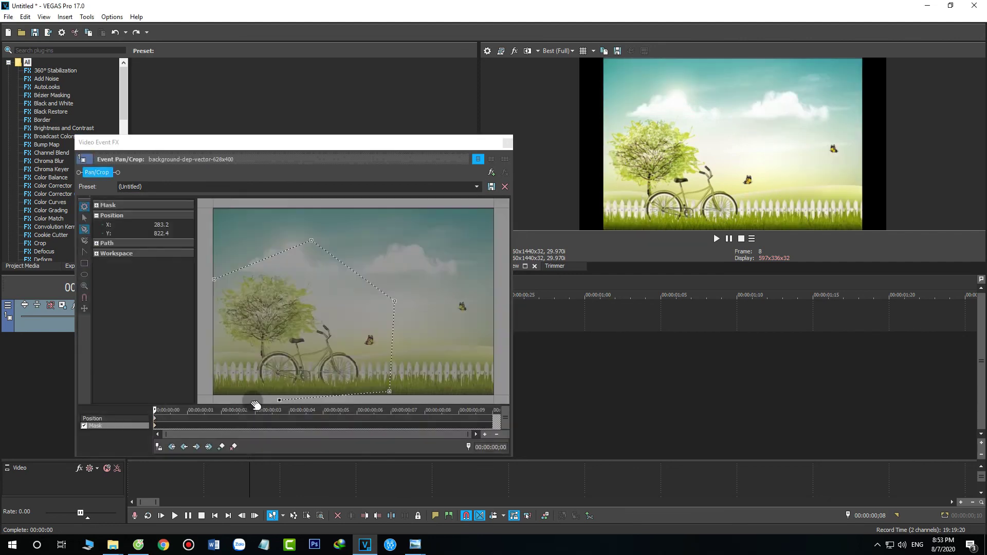
pyautogui.click(507, 144)
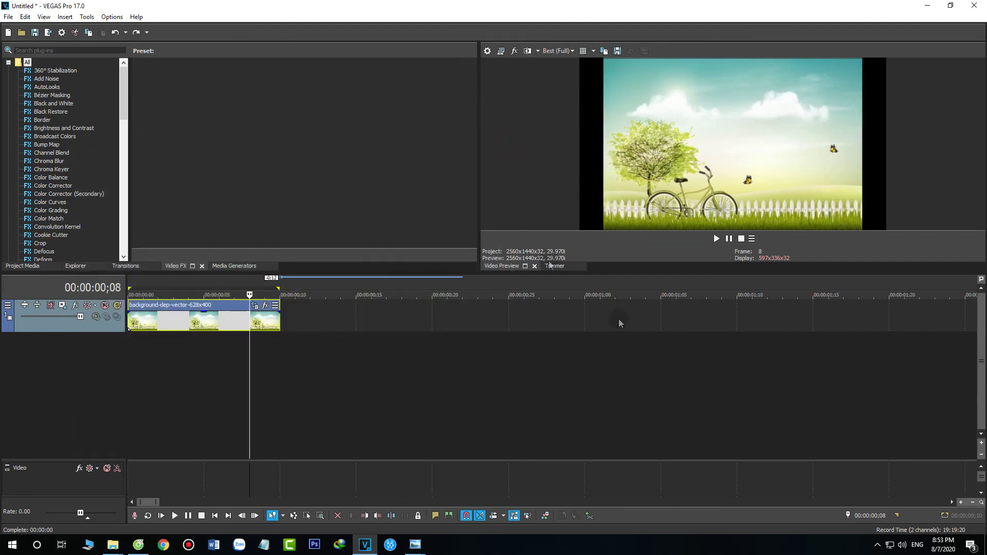